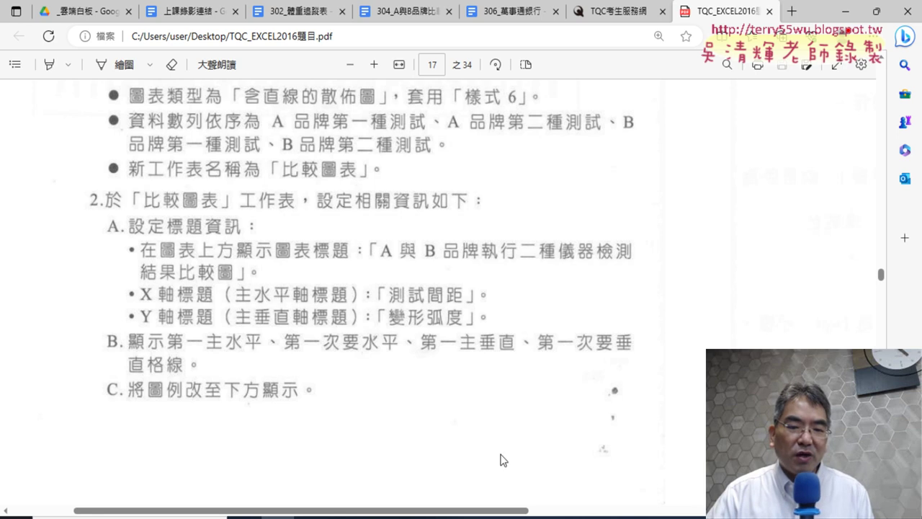
Step: Copy the prepared chart title text from the notes and switch to the Excel chart
click(559, 518)
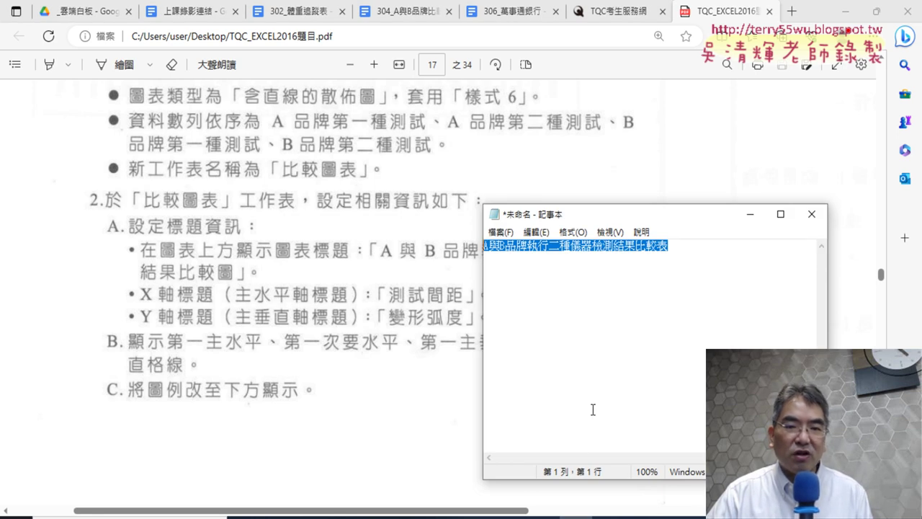
right_click(626, 245)
click(655, 293)
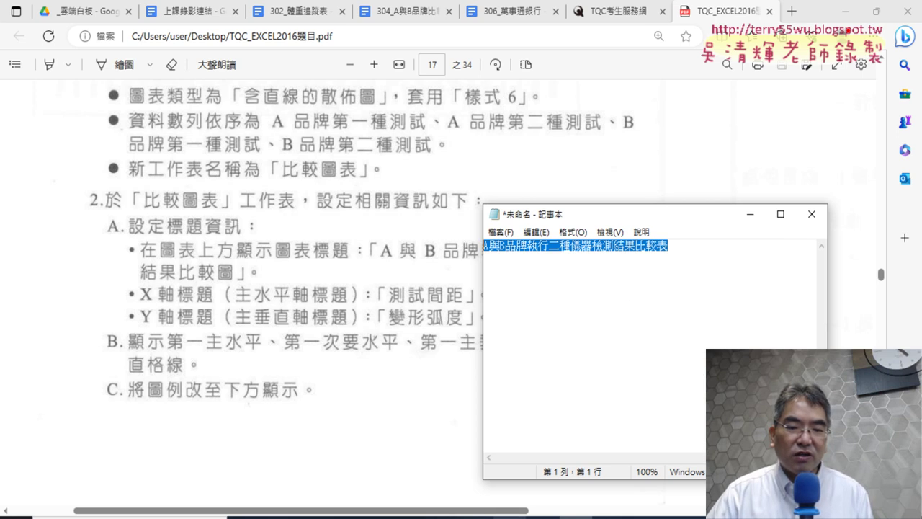
click(507, 517)
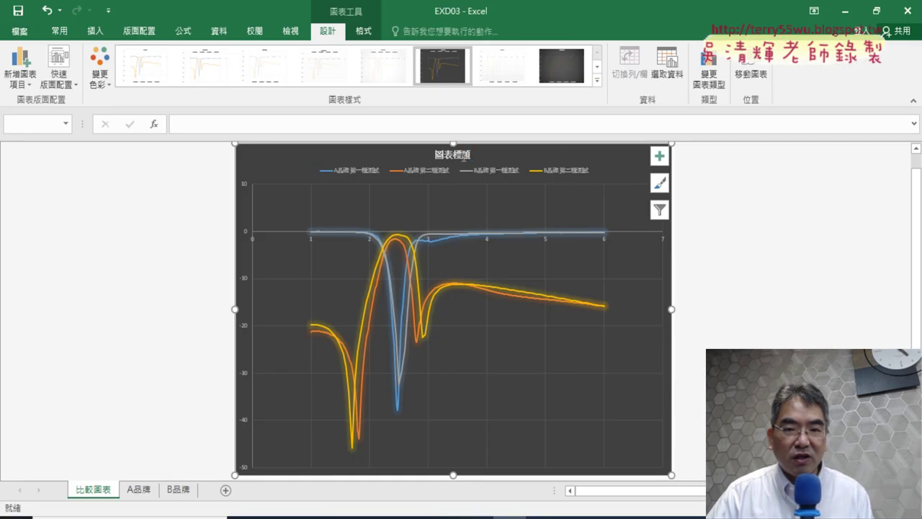
Step: Try editing the chart title, then undo back to the default title
click(463, 154)
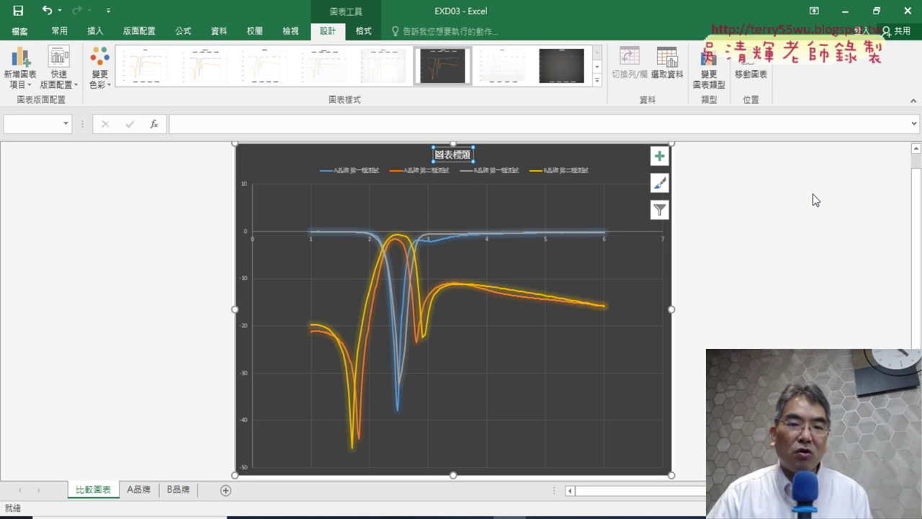
click(227, 127)
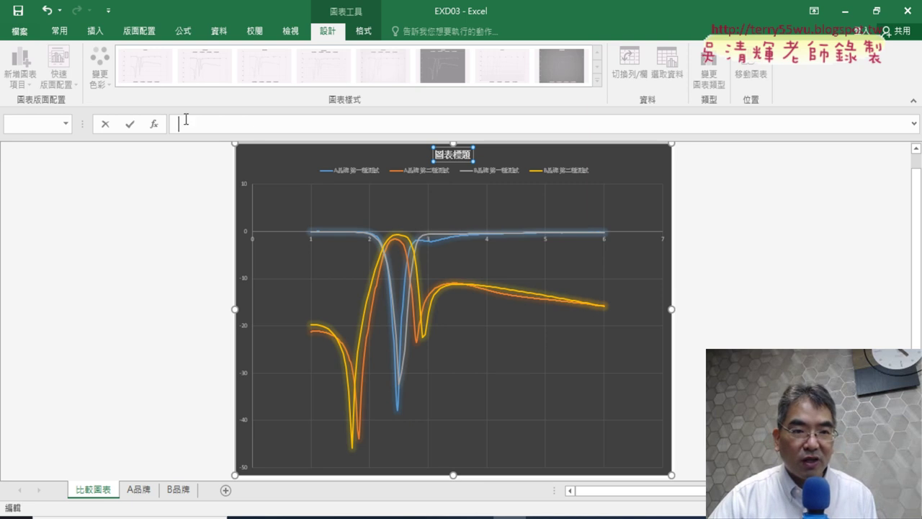
click(131, 124)
text(A與B品牌執行二種儀器檢測結果比較表)
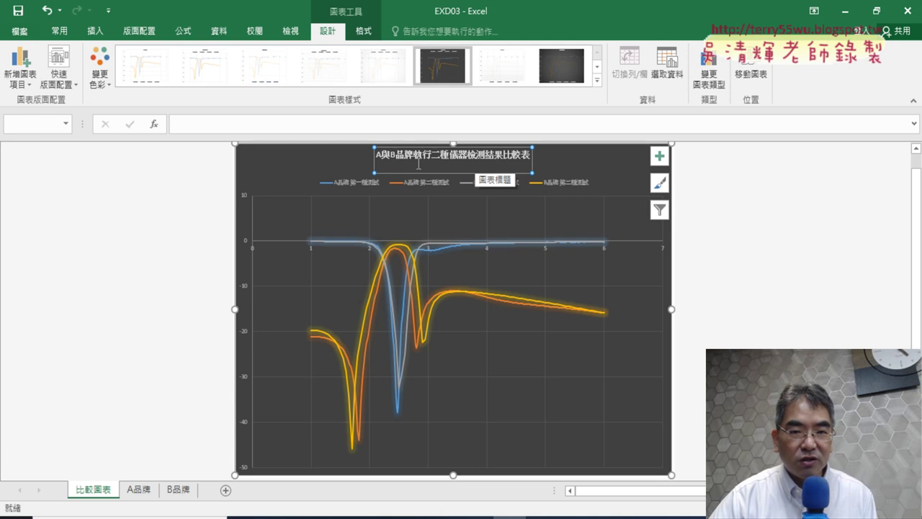
key(ctrl+z)
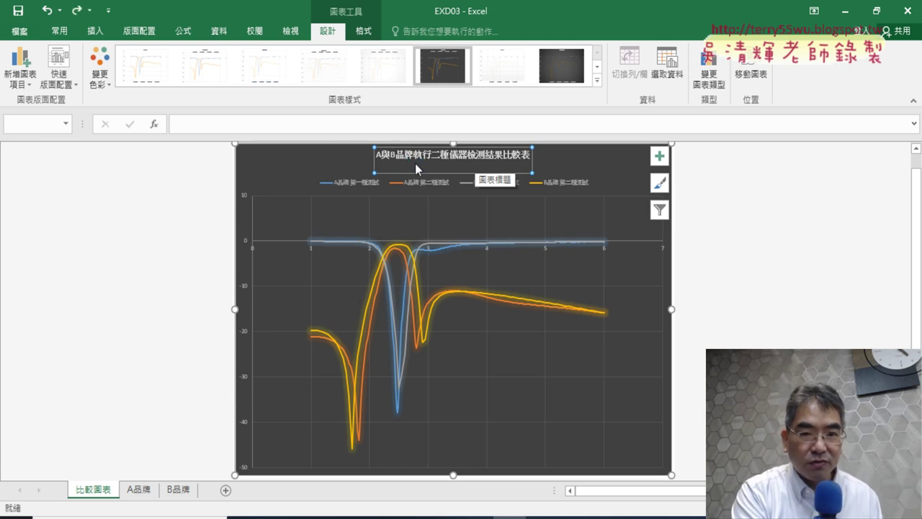
key(ctrl+z)
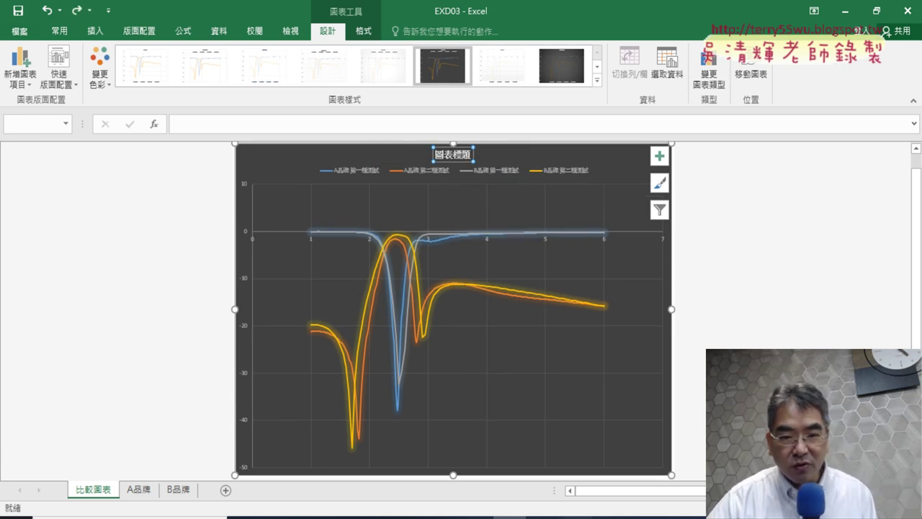
Step: Copy the whole title line from the notes again
key(alt+Tab)
click(677, 248)
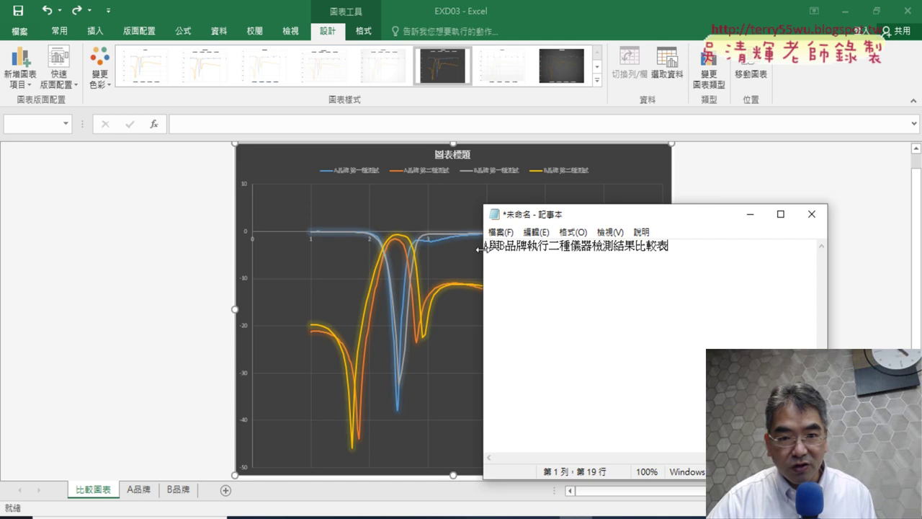
drag(485, 245, 670, 246)
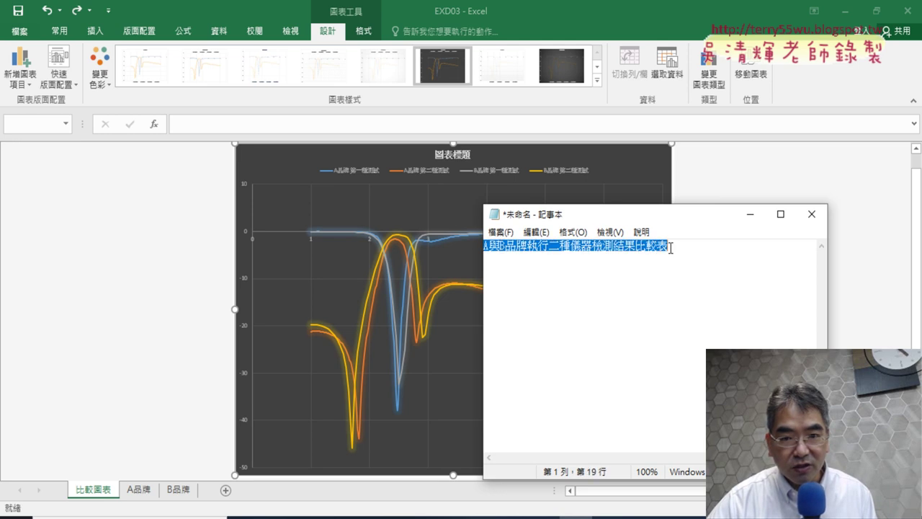
right_click(630, 251)
click(666, 293)
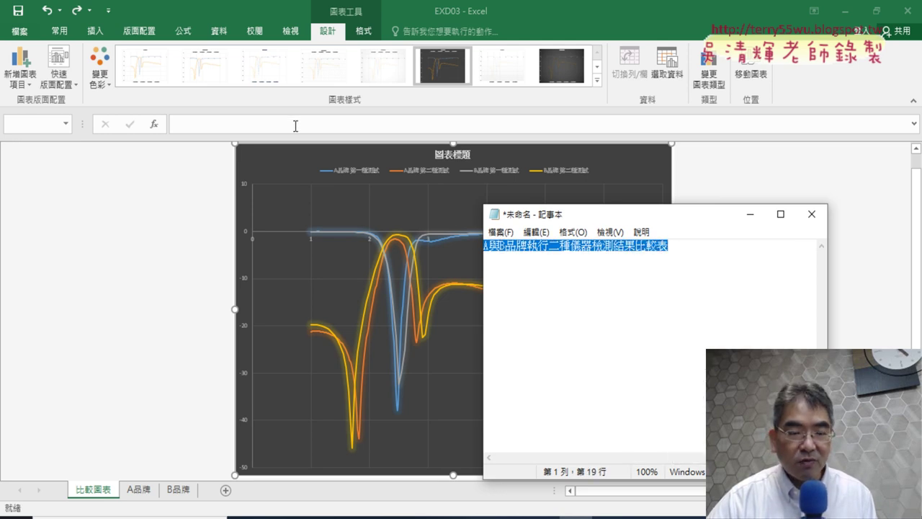
key(alt+Tab)
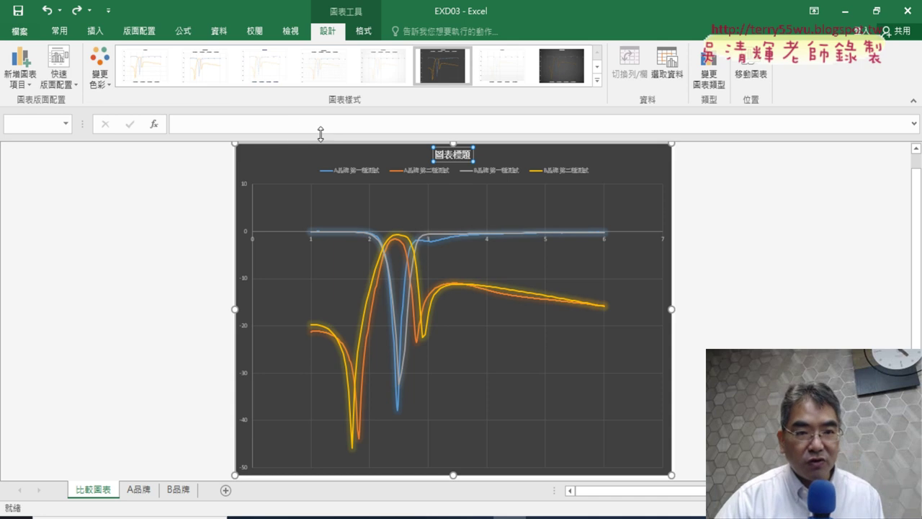
Step: Paste 'A與B品牌執行二種儀器檢測結果比較表' into the formula bar as the chart title
click(326, 126)
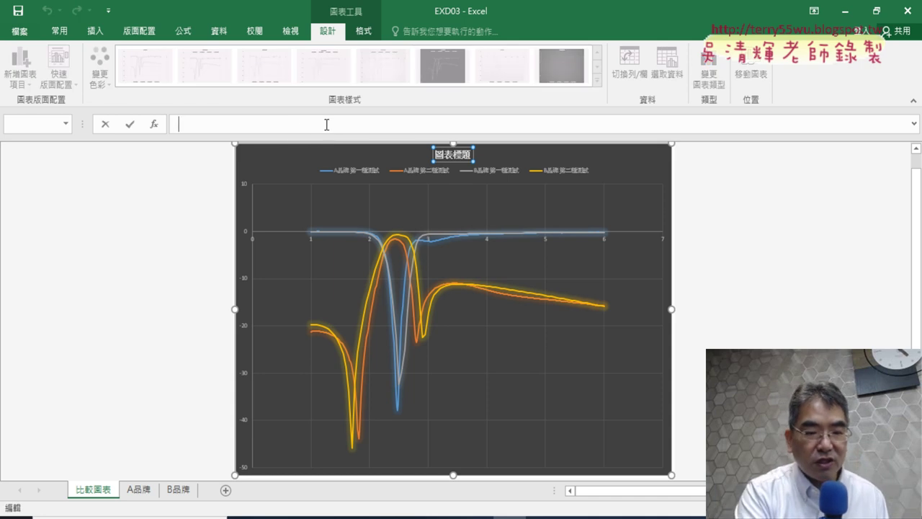
key(ctrl+v)
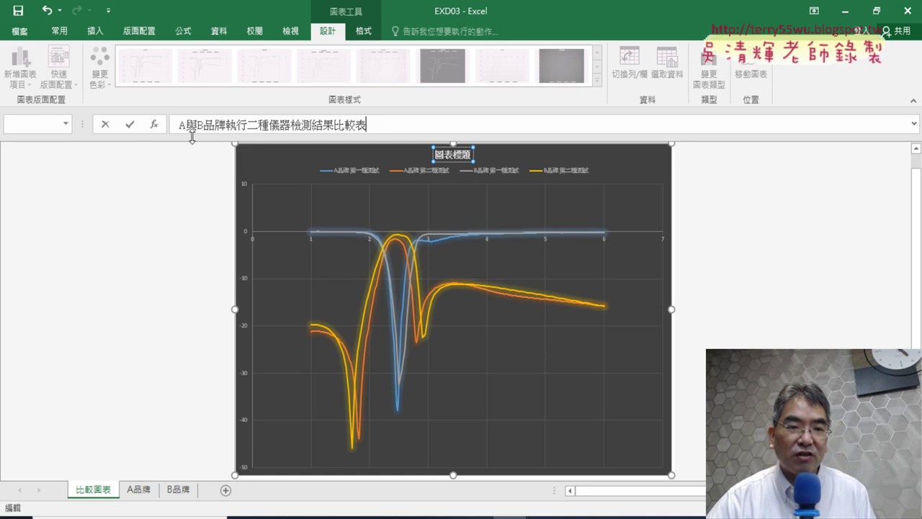
click(130, 126)
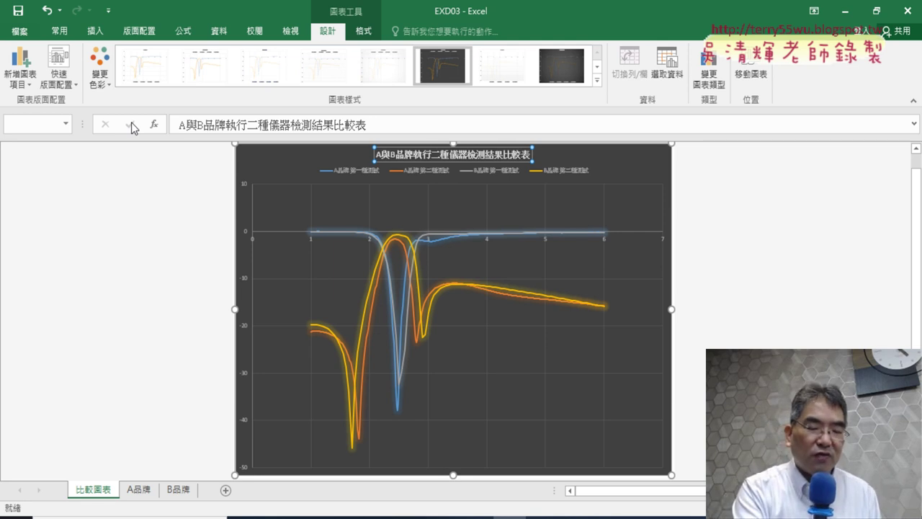
mouse_move(418, 172)
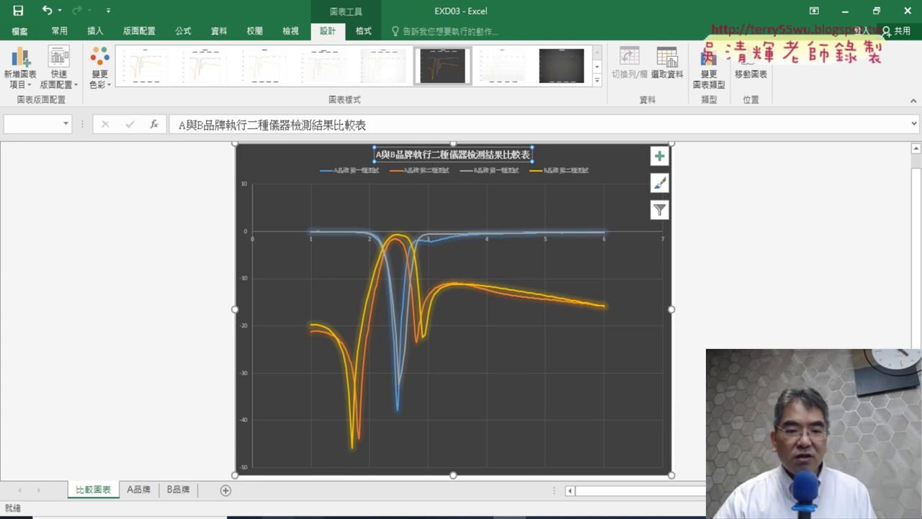
Step: Switch to the TQC_EXCEL2016 instructions PDF showing the required axis titles
click(278, 517)
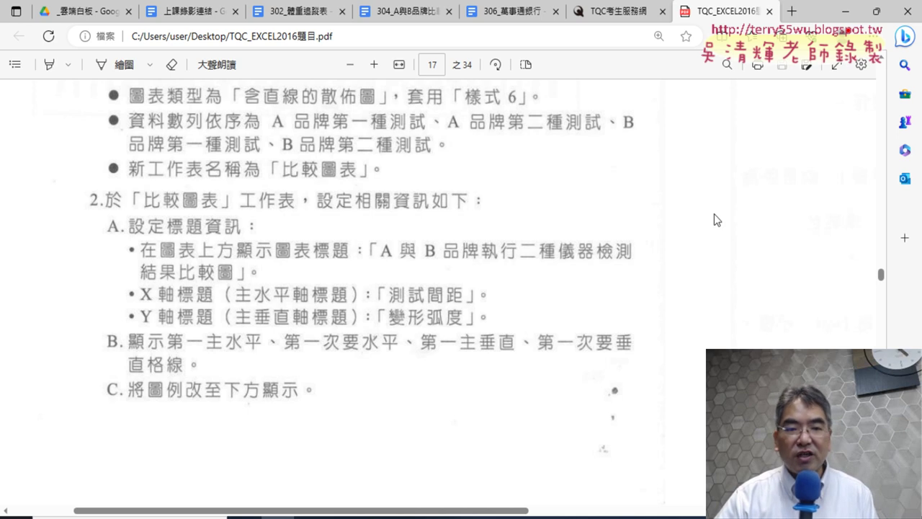
Step: Minimize the PDF viewer to return to the Excel chart
click(846, 10)
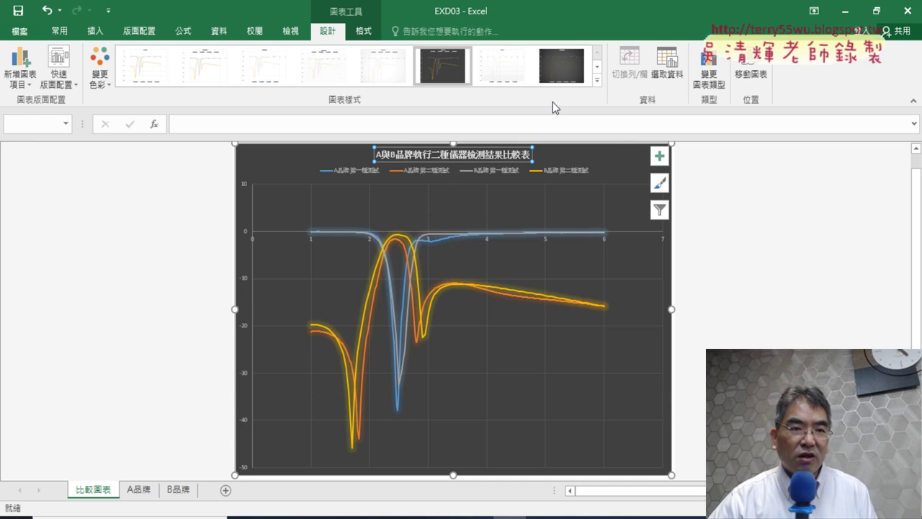
click(32, 84)
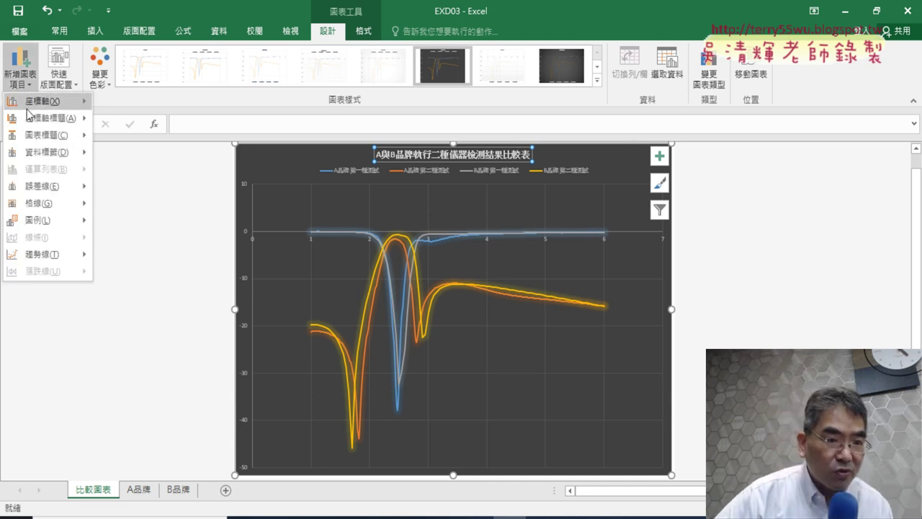
mouse_move(28, 119)
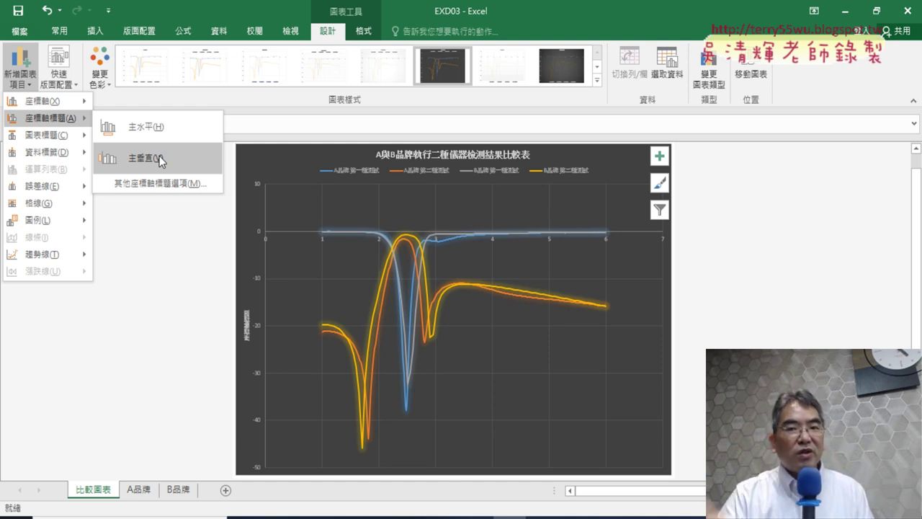
click(814, 217)
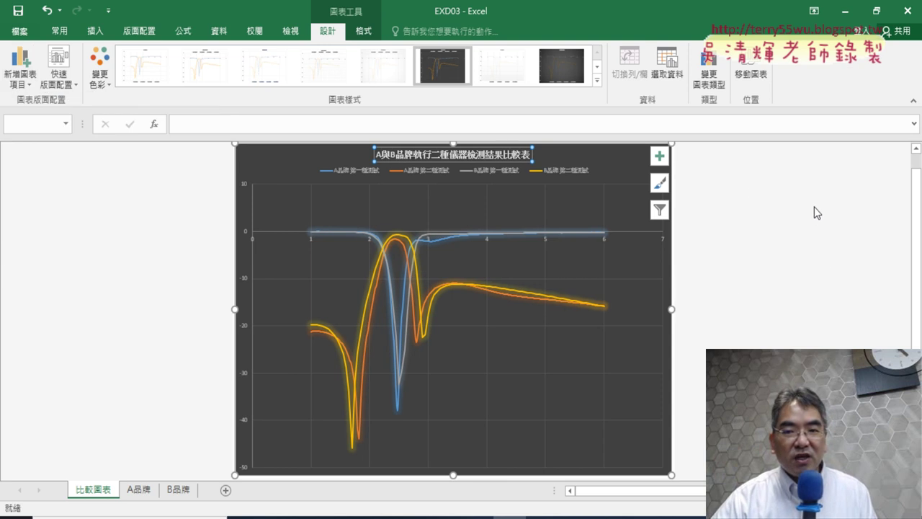
click(664, 161)
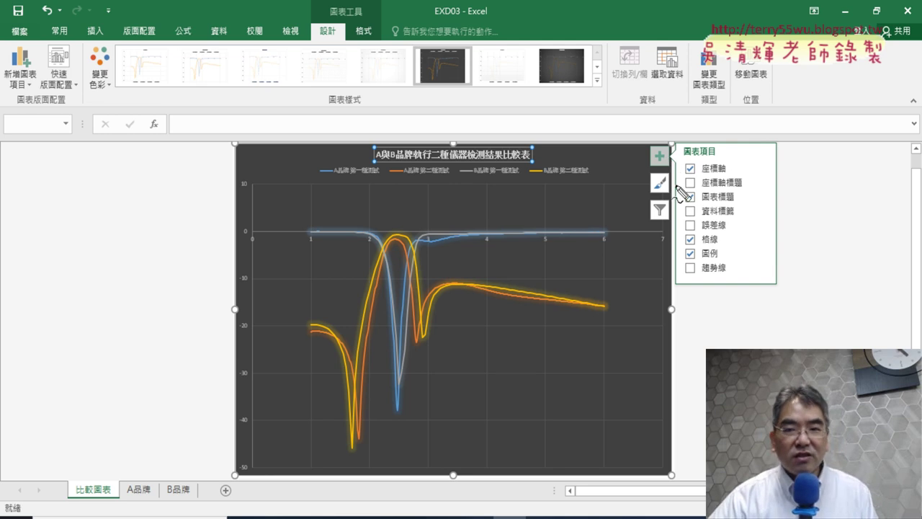
drag(671, 143, 674, 170)
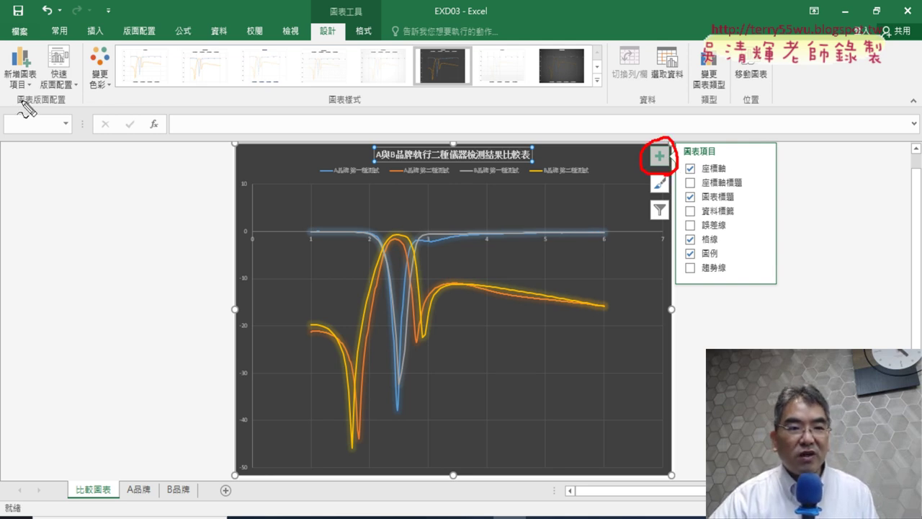
drag(27, 108, 33, 102)
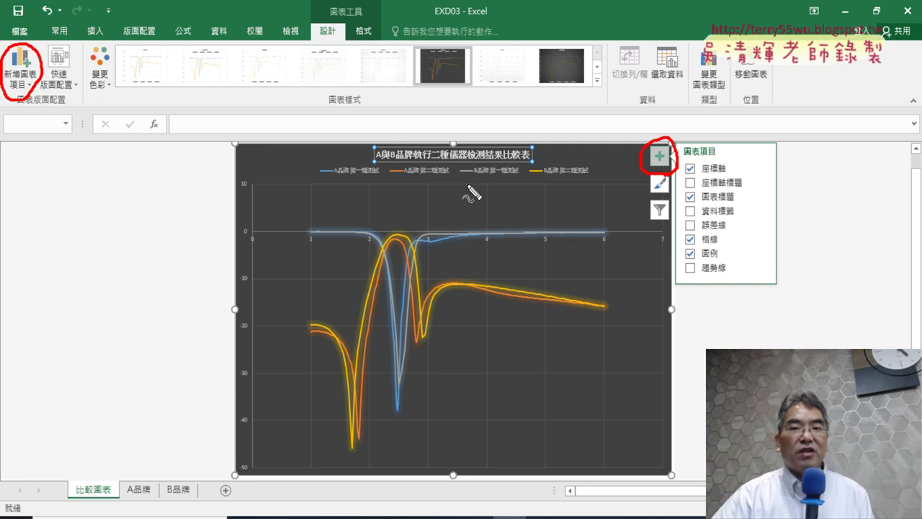
mouse_move(108, 132)
mouse_down()
mouse_move(47, 108)
mouse_move(77, 81)
mouse_up()
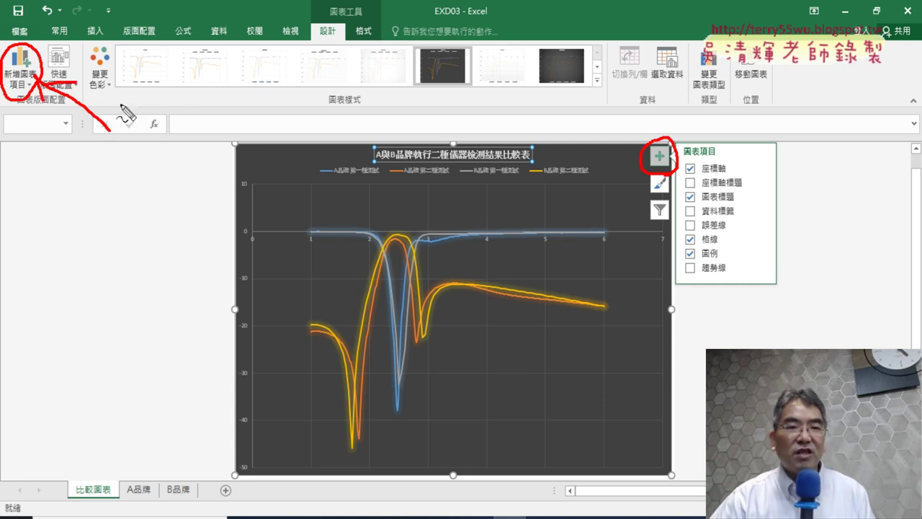
drag(596, 93, 661, 139)
drag(673, 104, 658, 135)
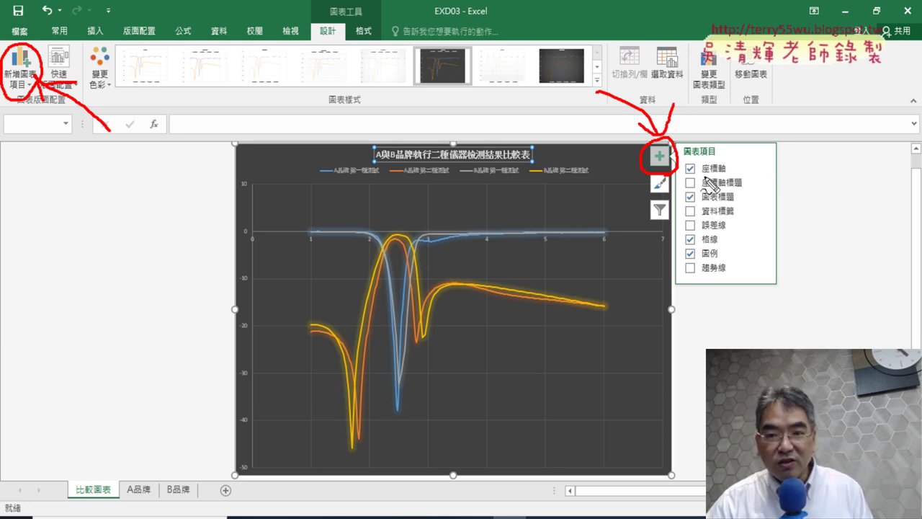
drag(741, 191, 690, 191)
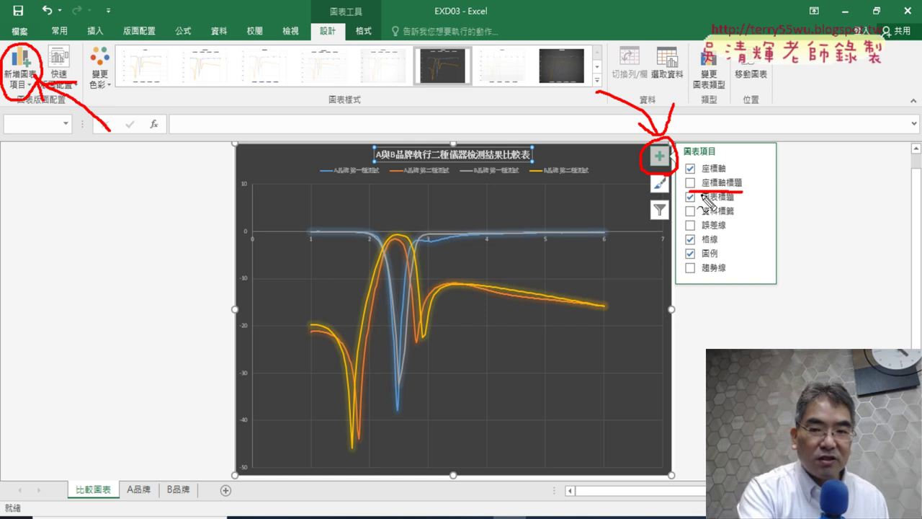
key(Escape)
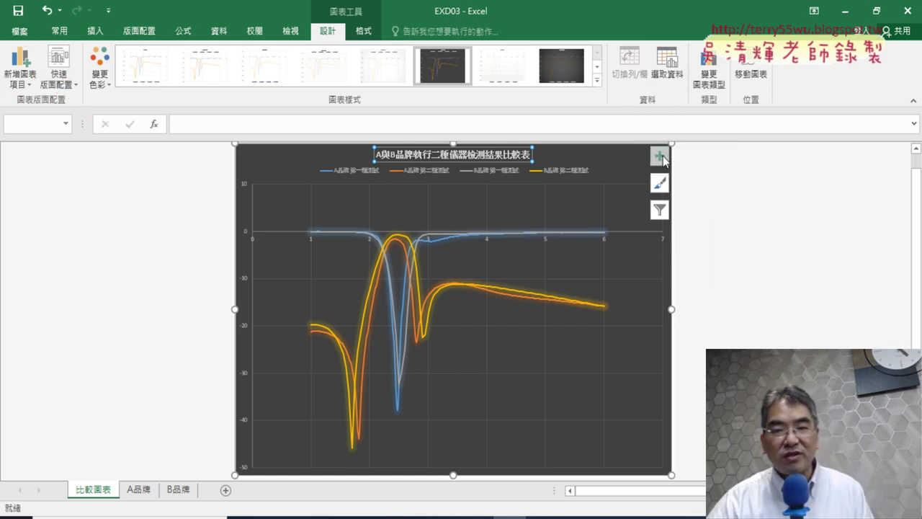
Step: Turn on primary horizontal and primary vertical axis titles in Chart Elements
click(661, 157)
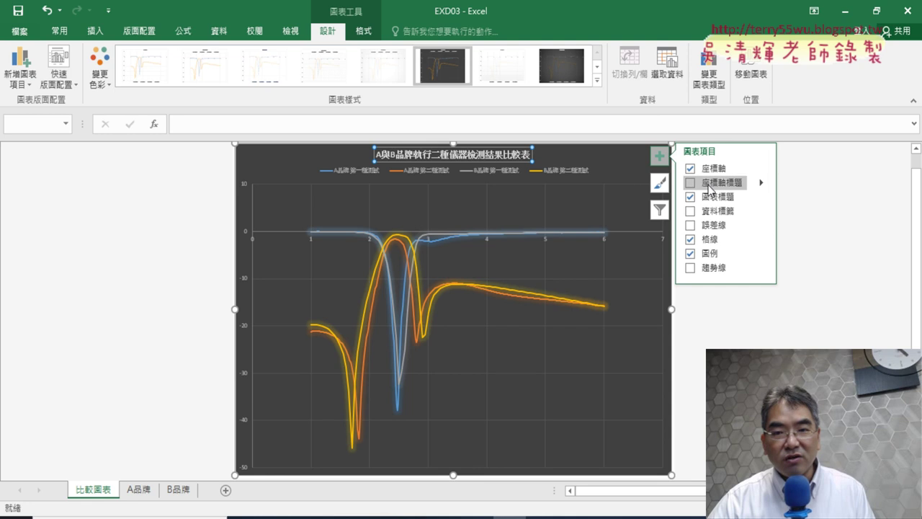
click(761, 182)
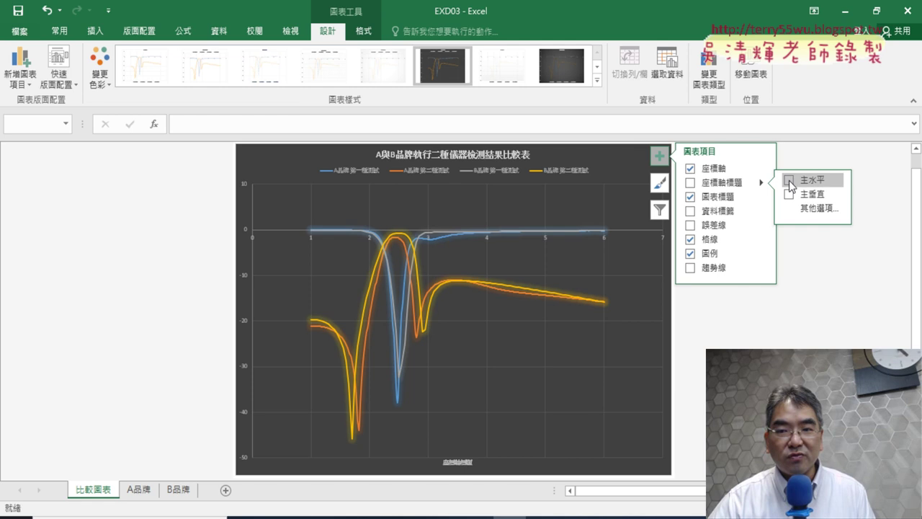
click(789, 180)
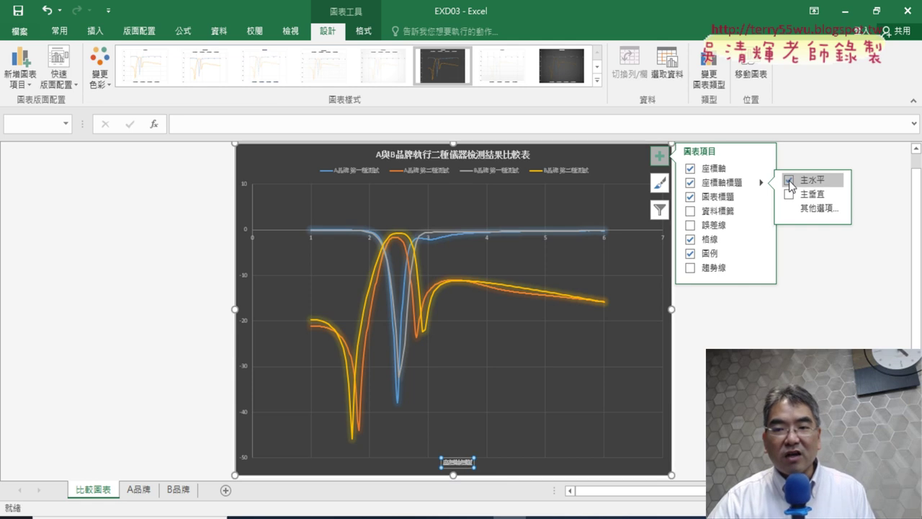
click(789, 195)
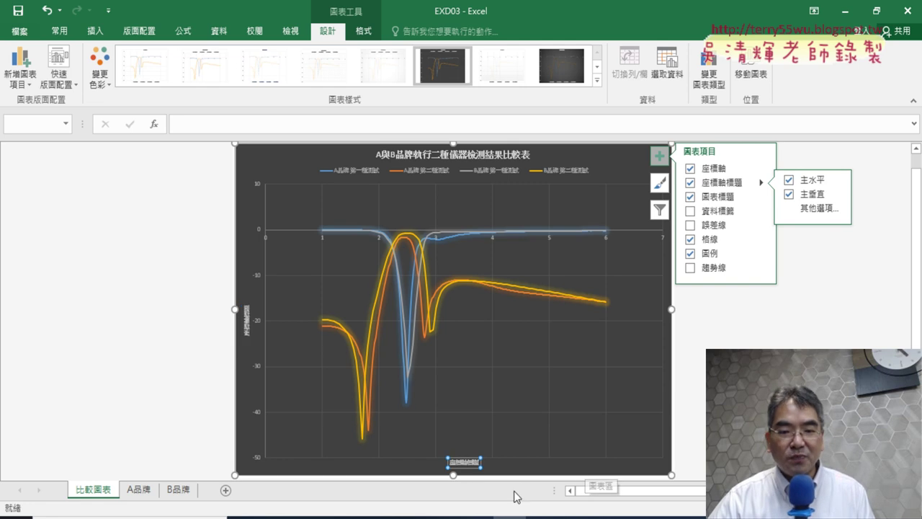
click(231, 128)
click(772, 513)
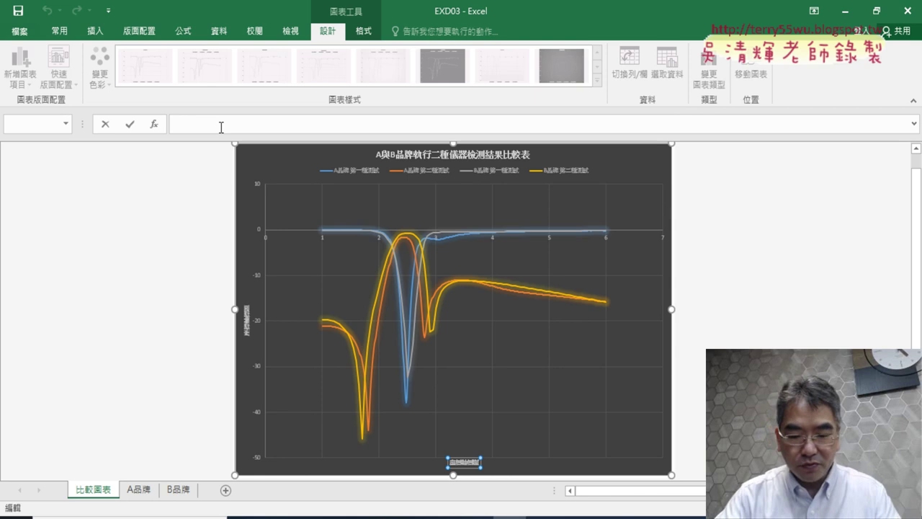
Step: Title the horizontal axis 測試間距, correcting the IME characters to 間距
text(測試兼具)
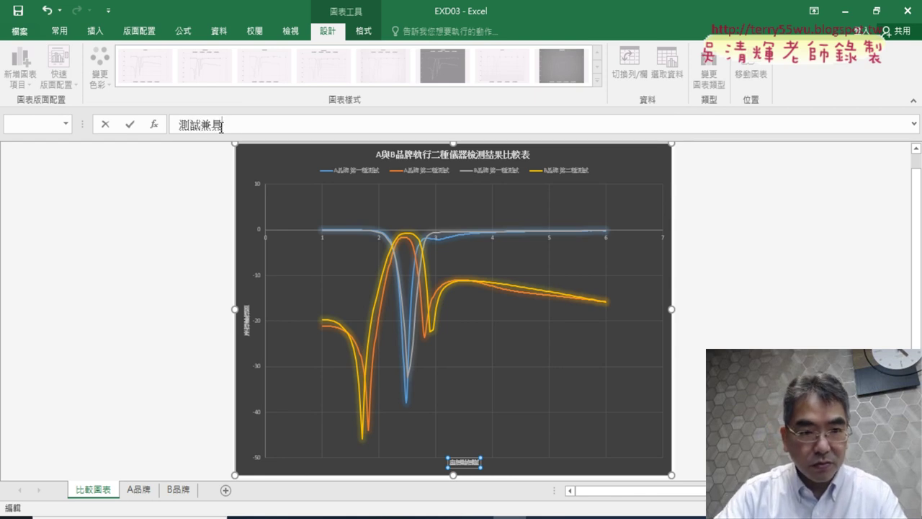
key(Left)
key(Down)
key(Down)
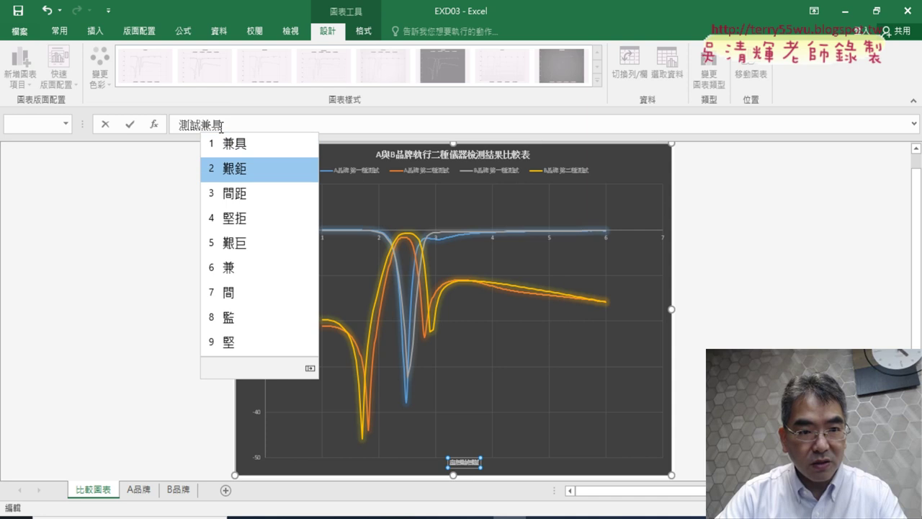
key(Down)
key(Return)
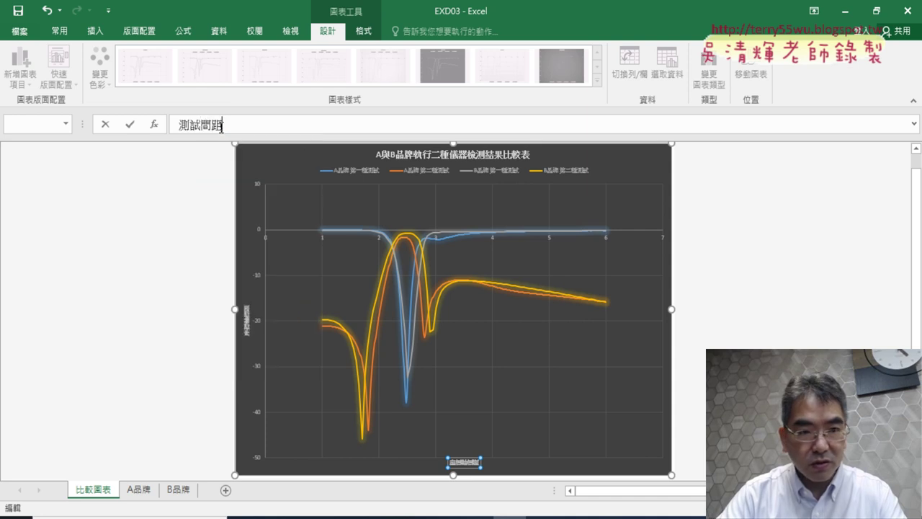
key(Return)
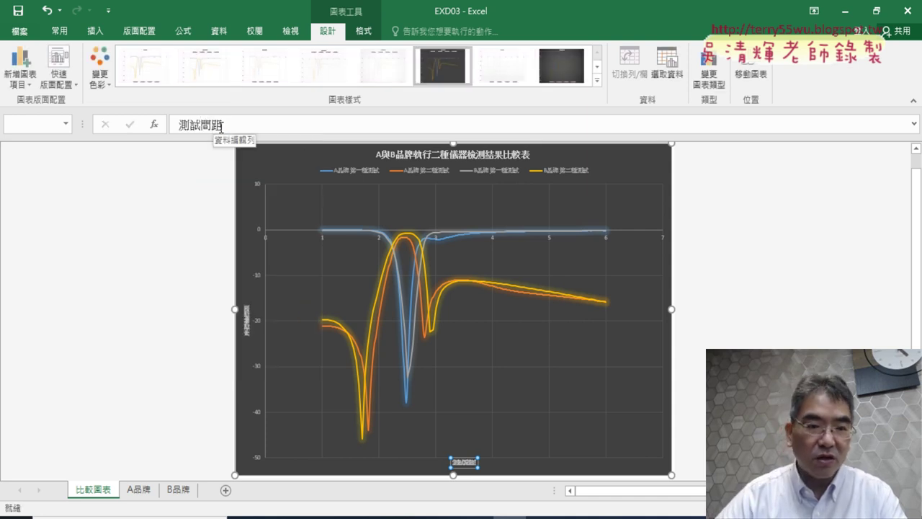
Step: Title the vertical axis 變形弧度
click(248, 320)
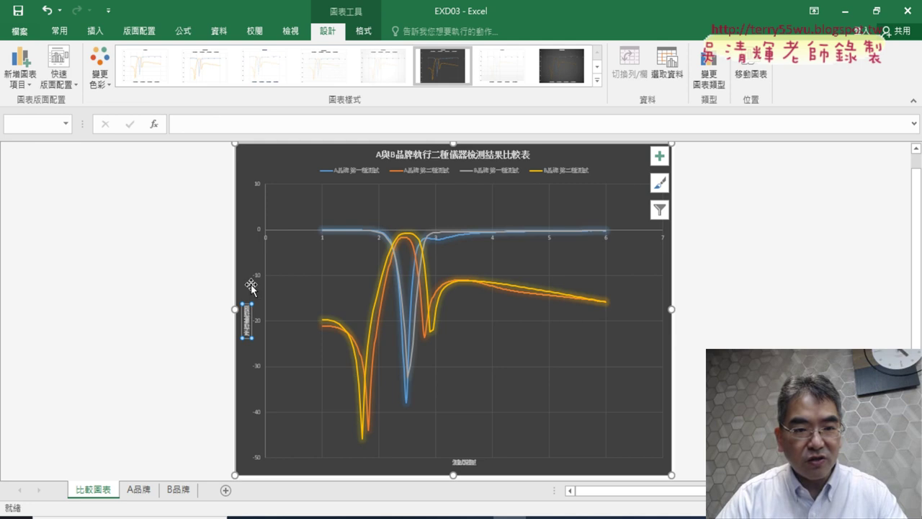
click(200, 124)
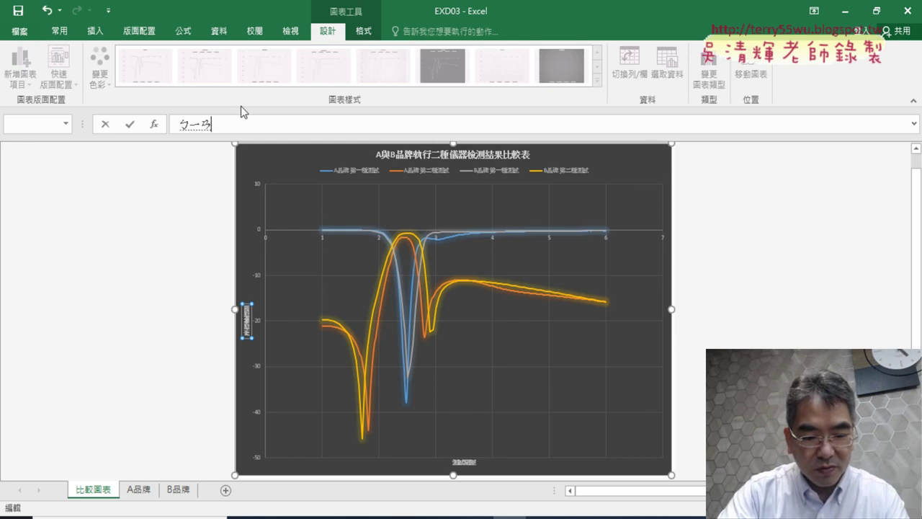
text(變形)
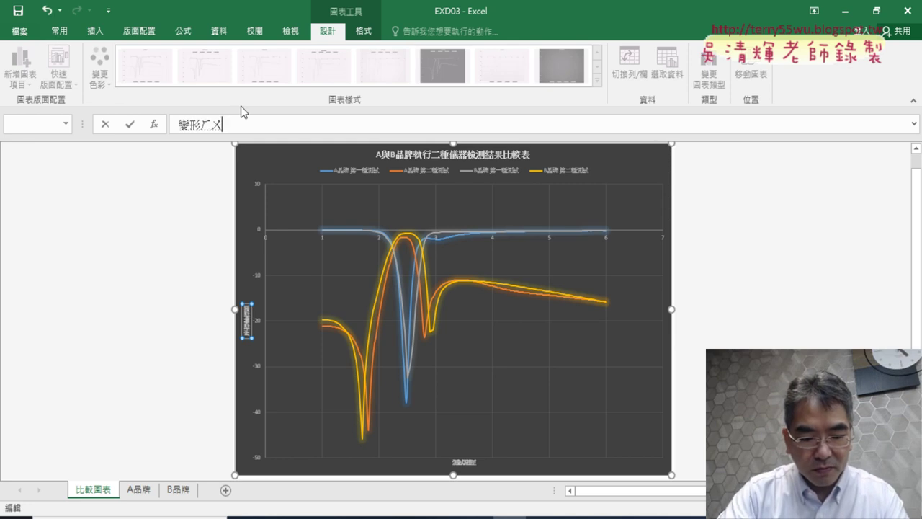
text(弧度)
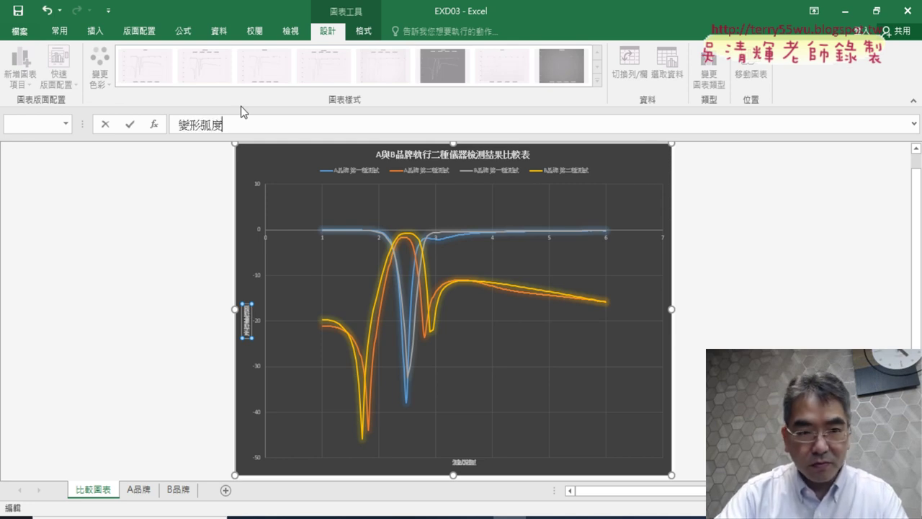
key(Return)
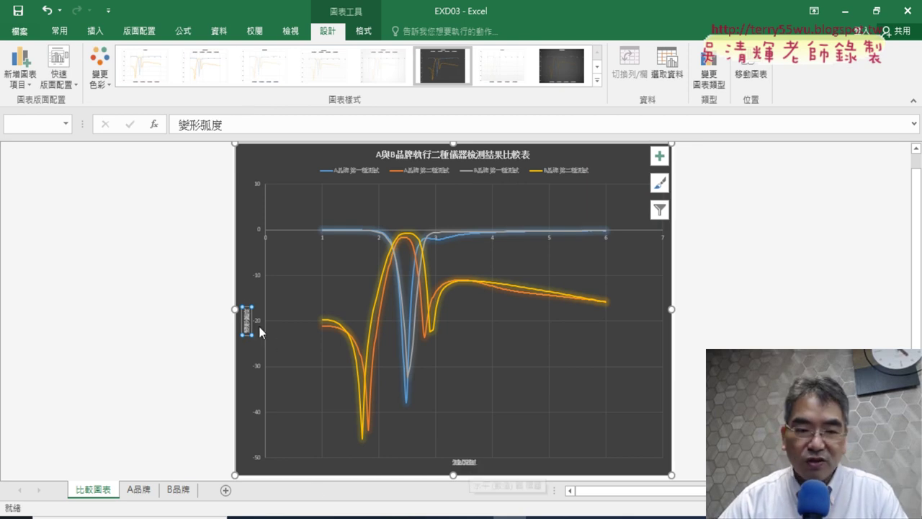
key(alt+Tab)
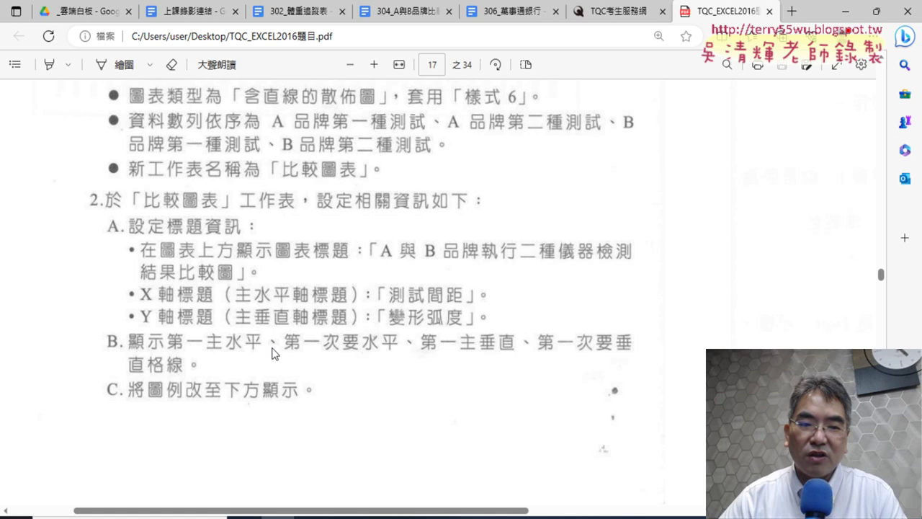
Step: Hide the instructions PDF so the Excel chart is showing again
click(844, 12)
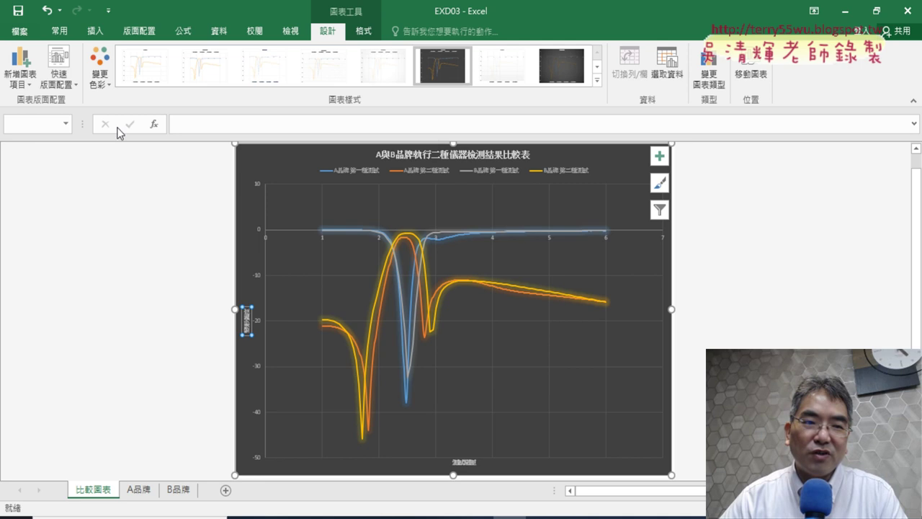
Step: Add primary minor horizontal and minor vertical gridlines, then bring back the instructions PDF
click(21, 85)
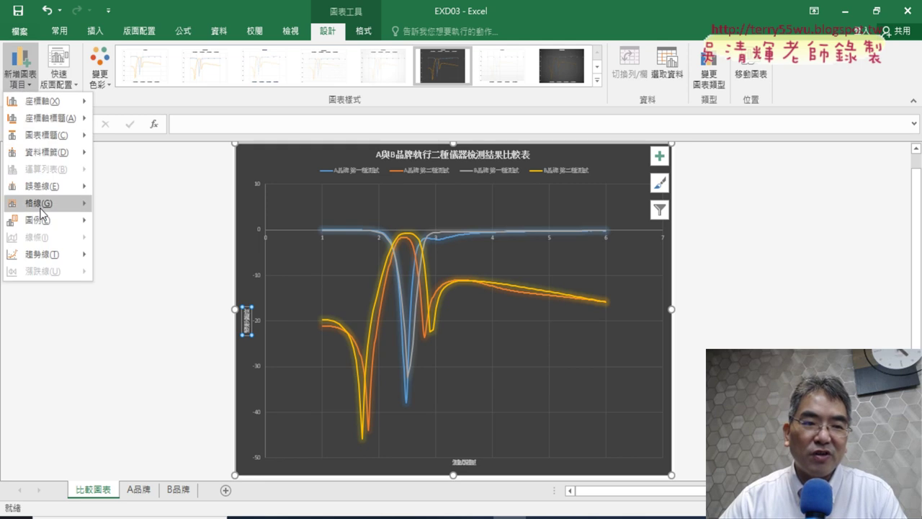
mouse_move(41, 208)
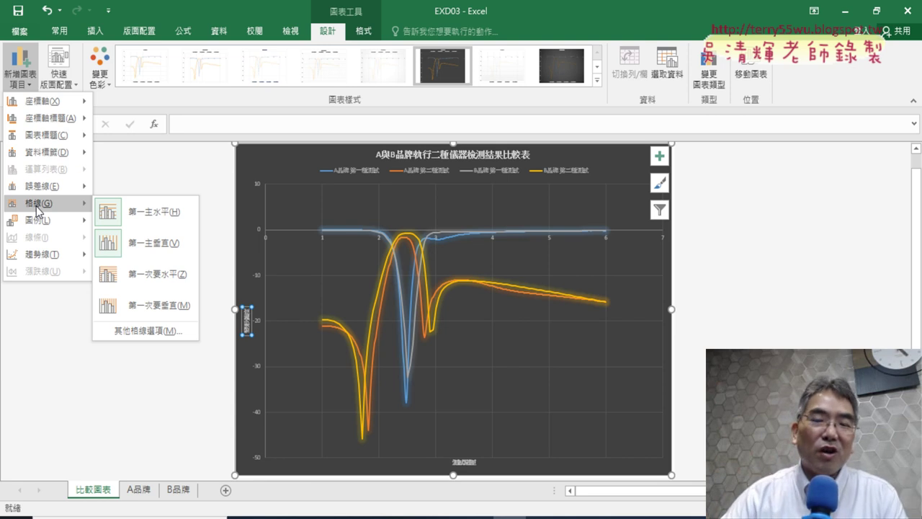
click(659, 157)
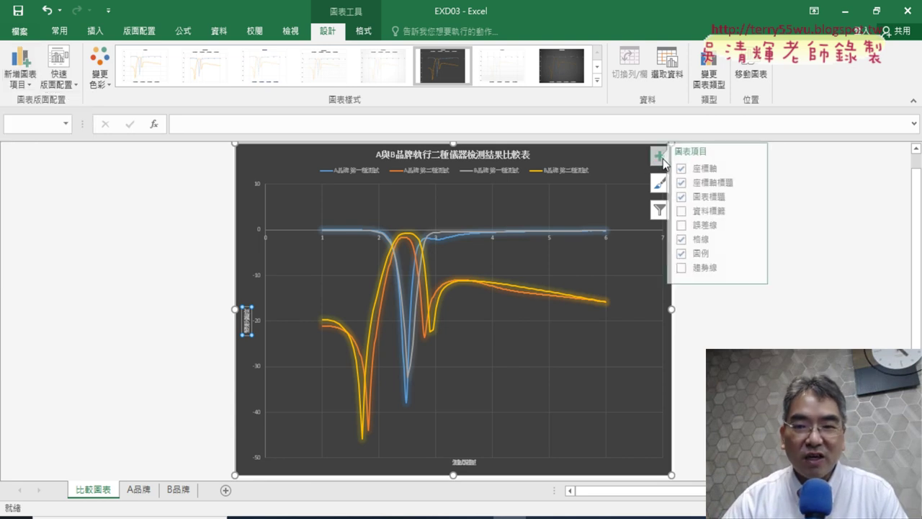
click(760, 241)
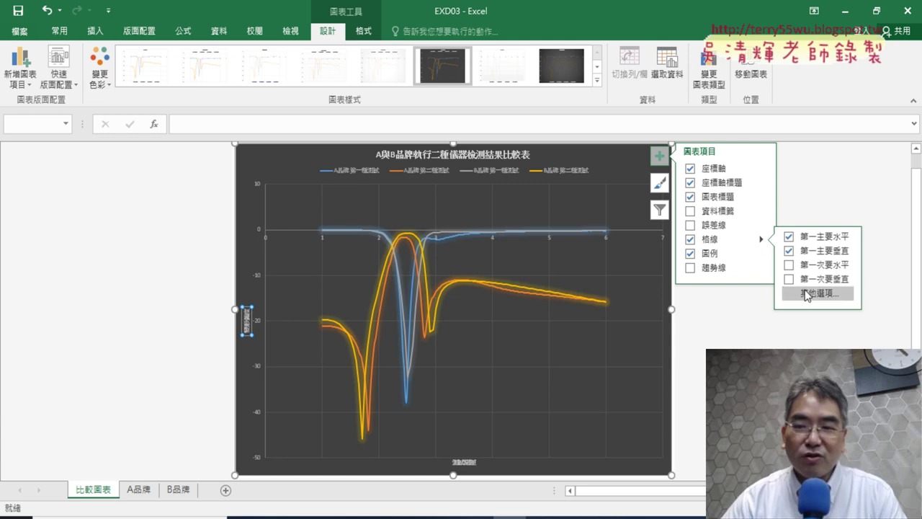
click(788, 265)
click(788, 279)
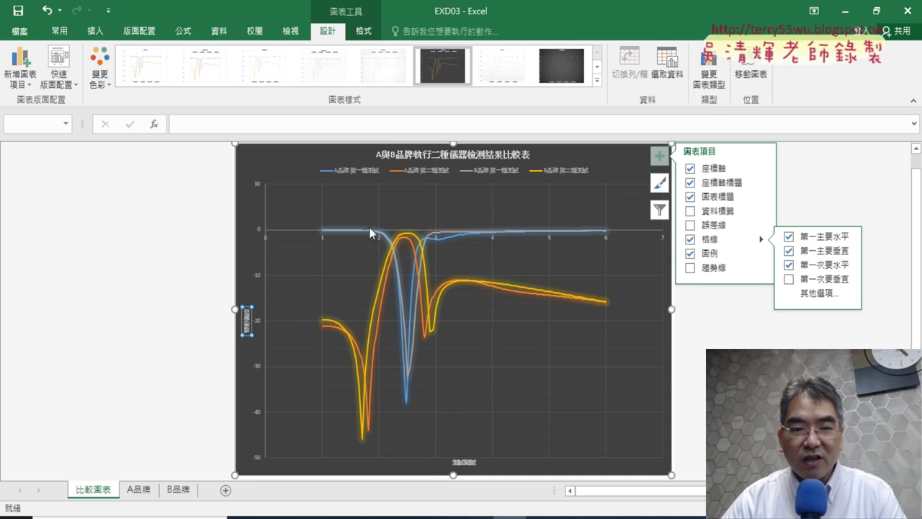
click(787, 280)
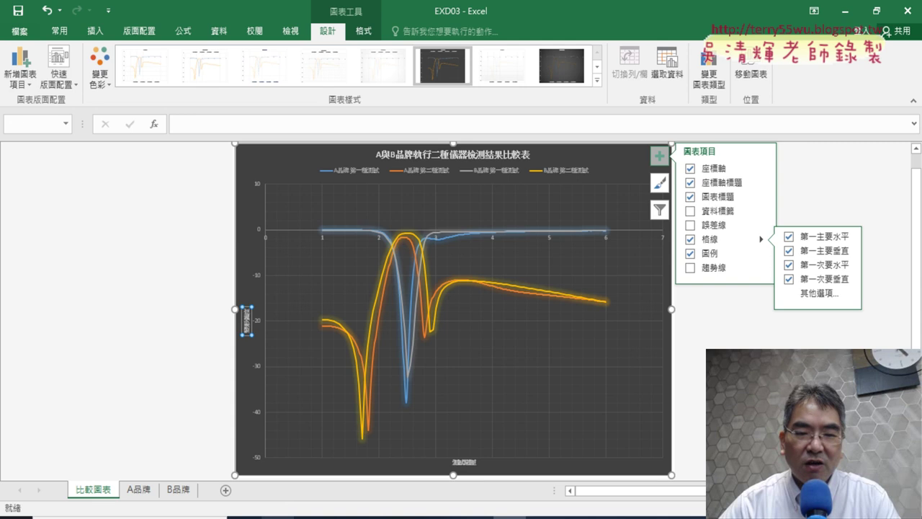
mouse_move(277, 516)
click(288, 468)
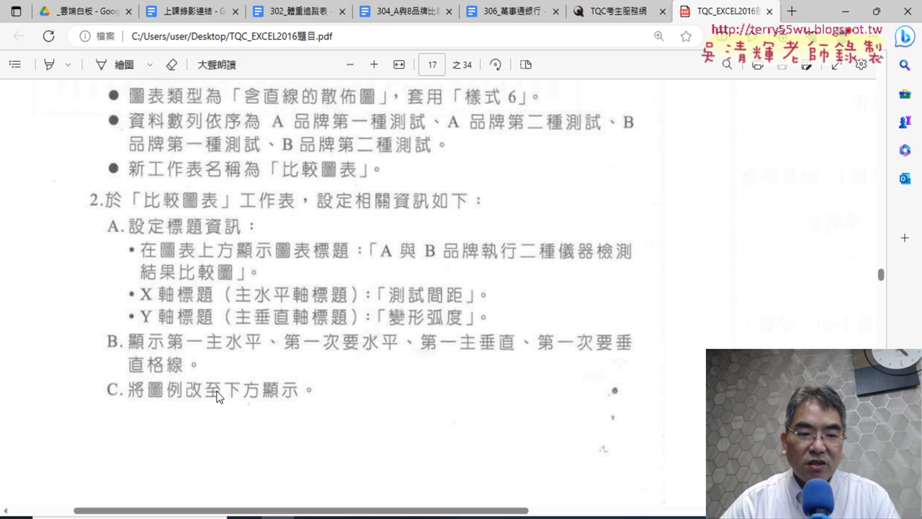
Step: Minimize the instructions PDF to bring the Excel chart forward
click(844, 11)
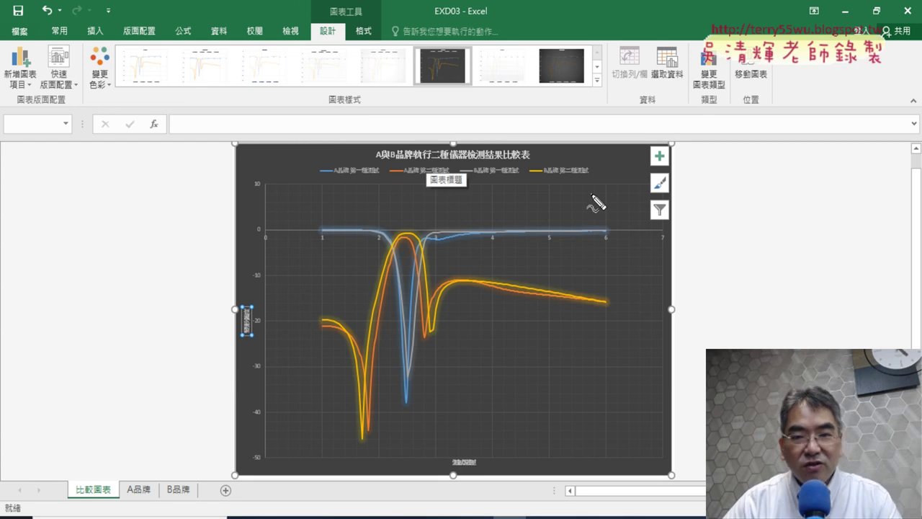
Step: Mark the legend and horizontal axis title with ink, clear it, and show the chart elements list
mouse_move(587, 183)
mouse_down()
mouse_move(302, 168)
mouse_move(598, 189)
mouse_up()
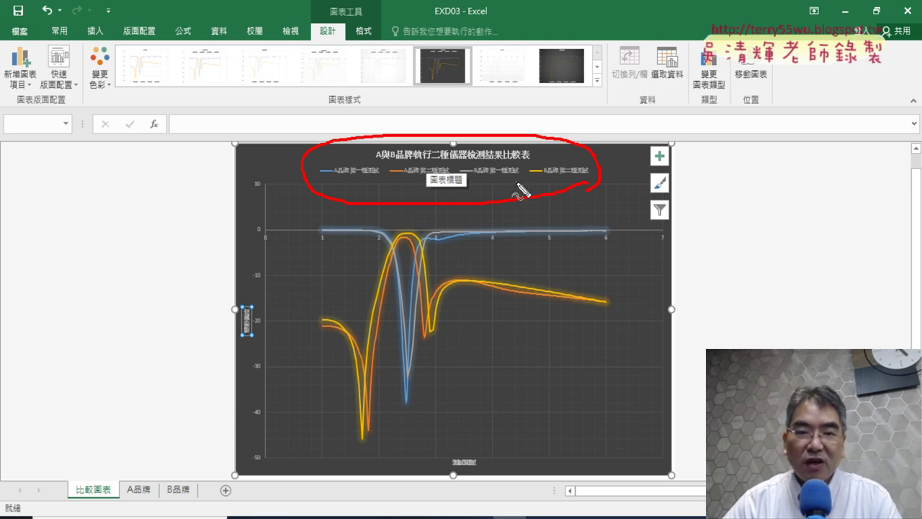
mouse_move(483, 486)
mouse_down()
mouse_move(510, 477)
mouse_move(450, 495)
mouse_up()
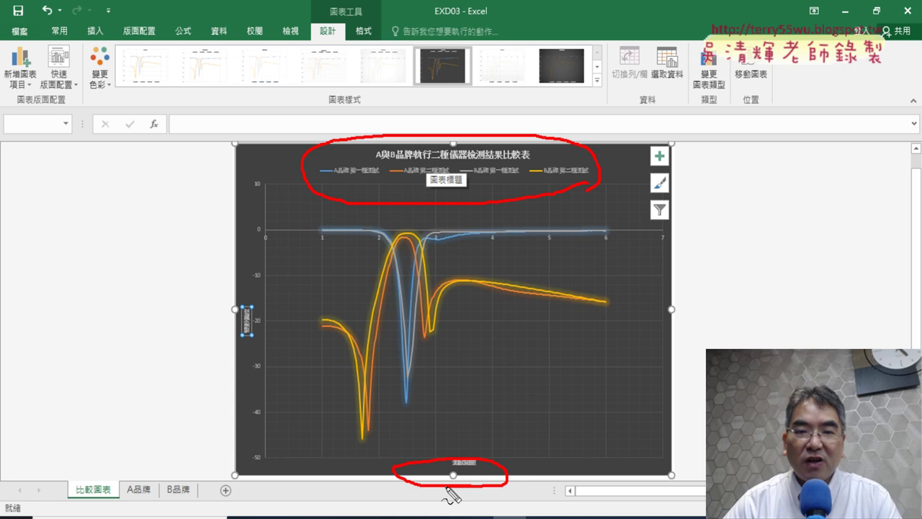
mouse_move(473, 211)
mouse_down()
mouse_move(474, 416)
mouse_move(525, 388)
mouse_up()
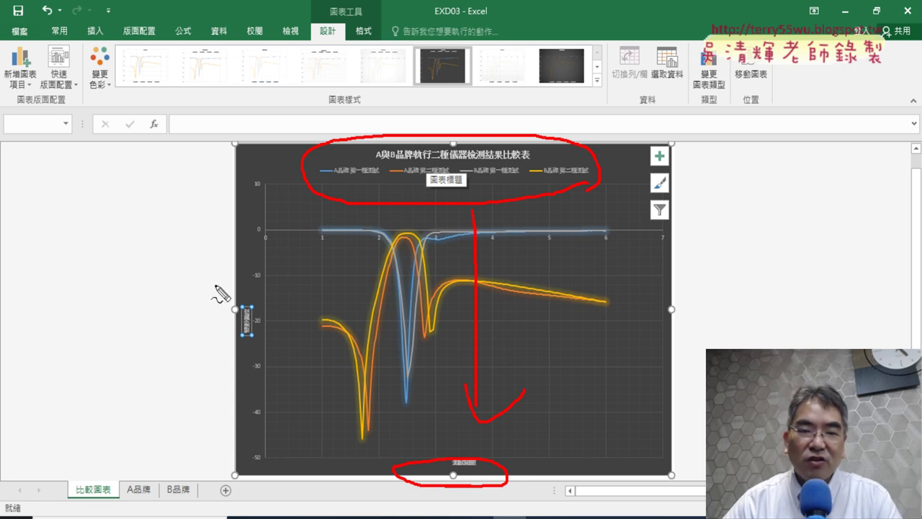
key(Escape)
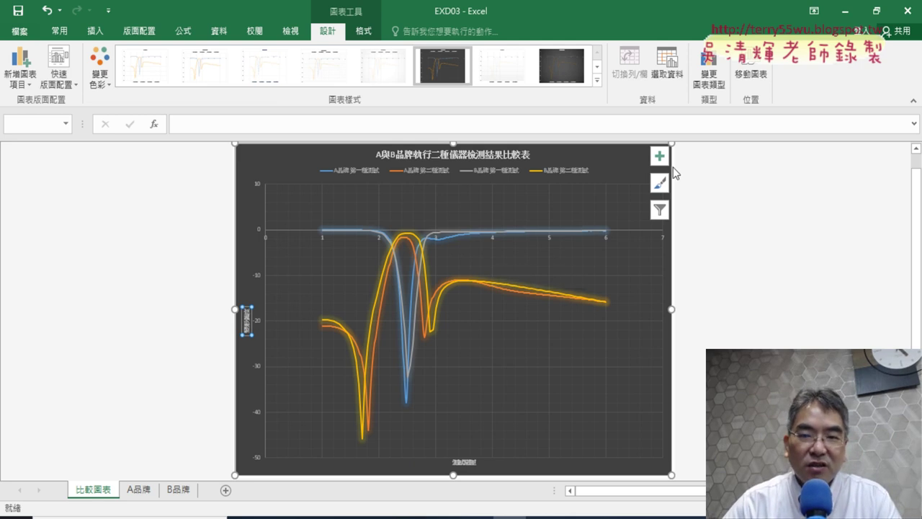
click(658, 158)
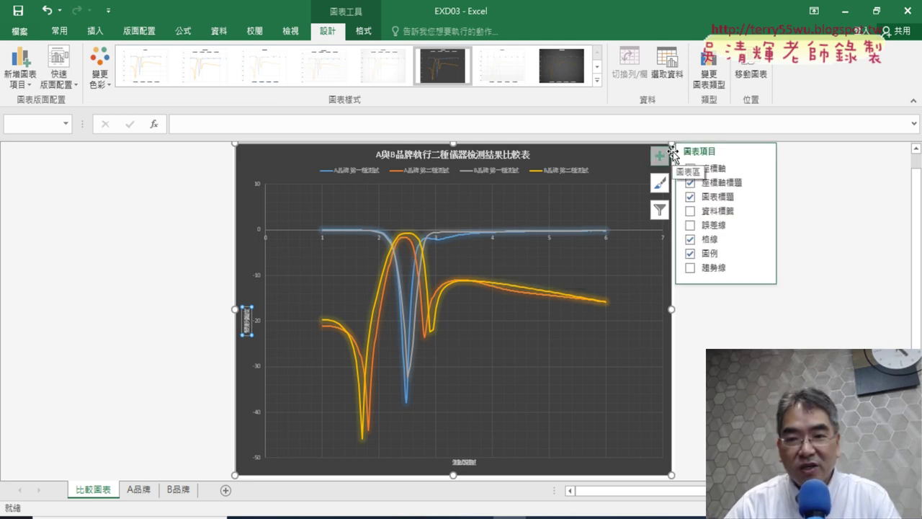
Step: Turn on the chart legend and position it along the bottom of the chart
mouse_move(756, 261)
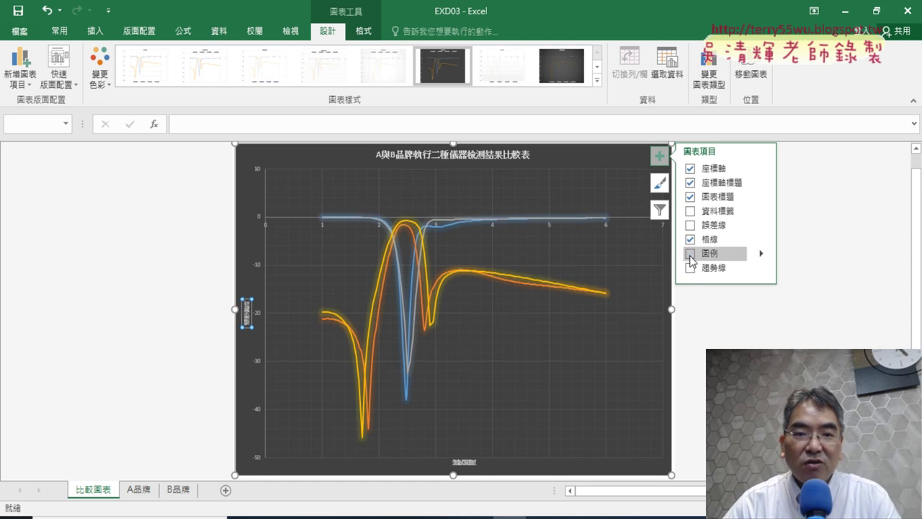
click(689, 253)
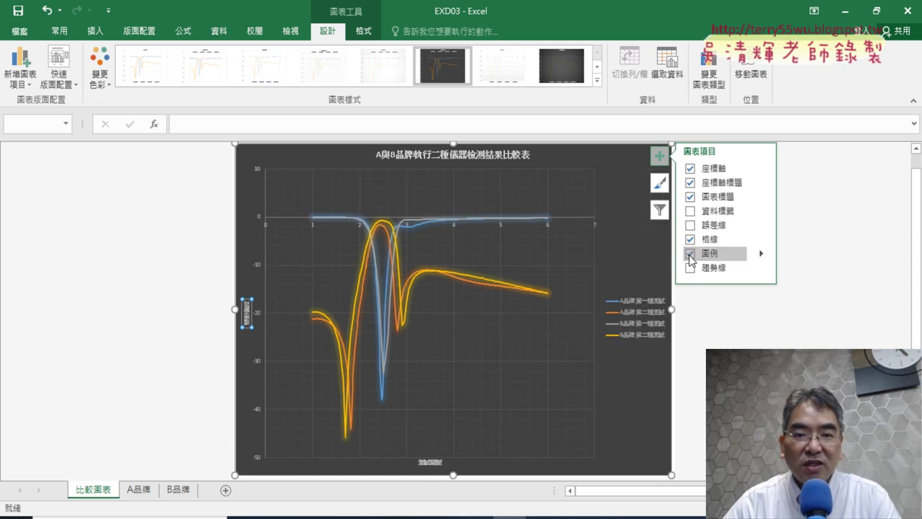
click(689, 254)
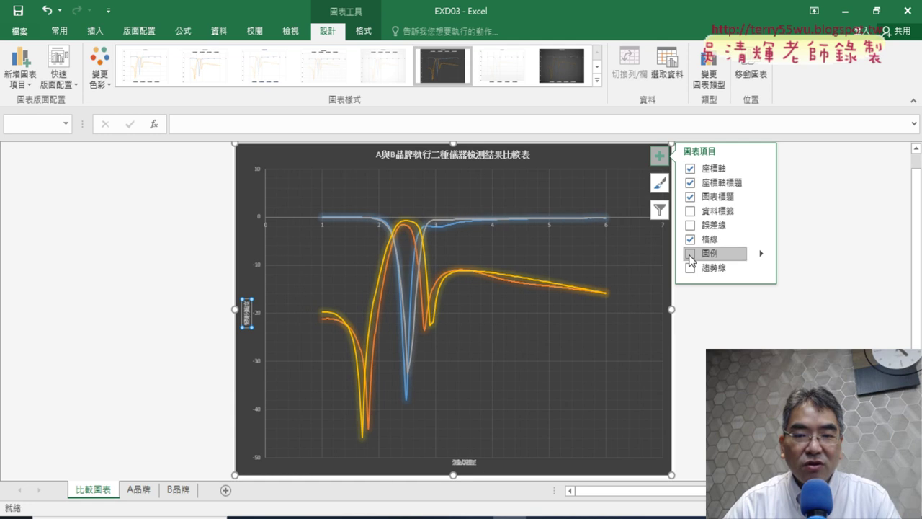
click(690, 256)
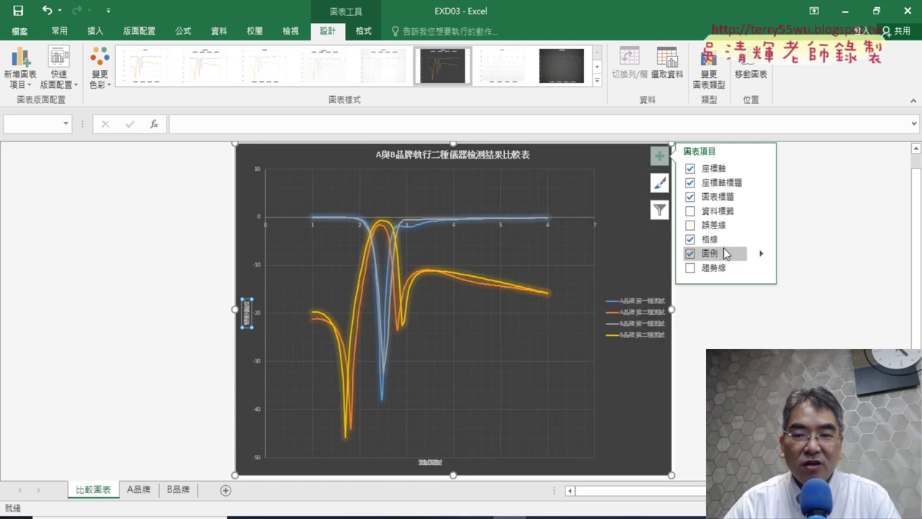
mouse_move(763, 259)
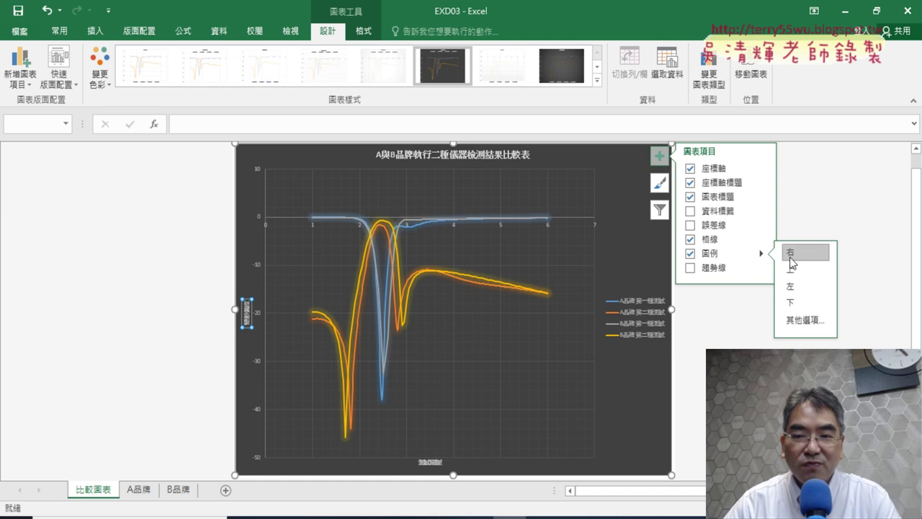
click(810, 306)
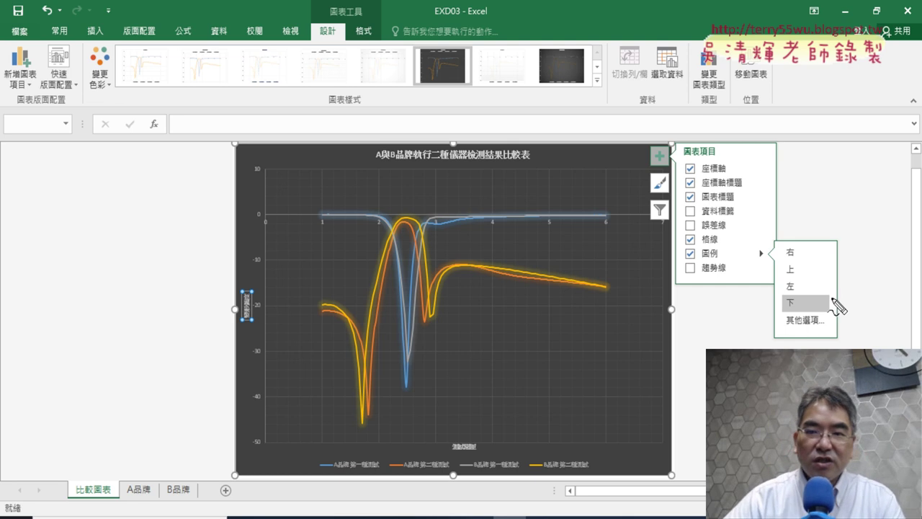
Step: Close the chart element options and bring the task PDF forward at page 17
drag(660, 170, 671, 169)
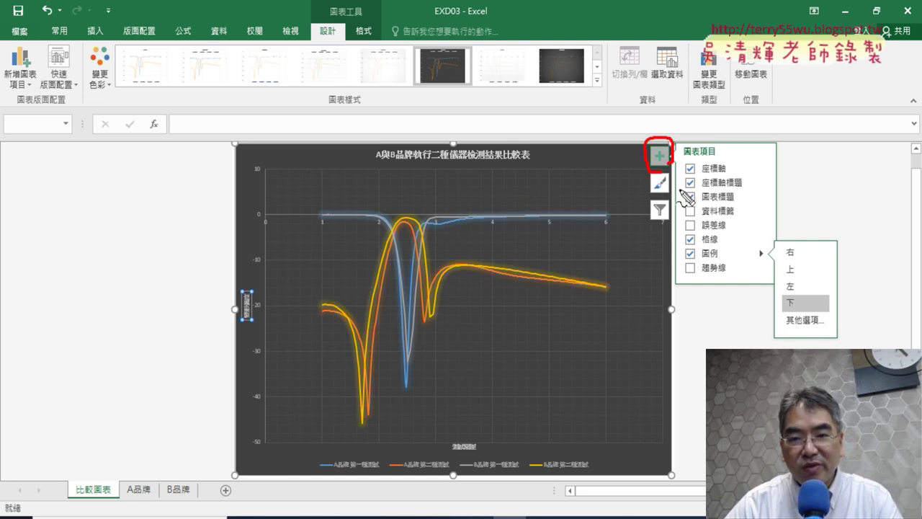
mouse_move(703, 299)
mouse_down()
mouse_move(758, 188)
mouse_move(700, 304)
mouse_up()
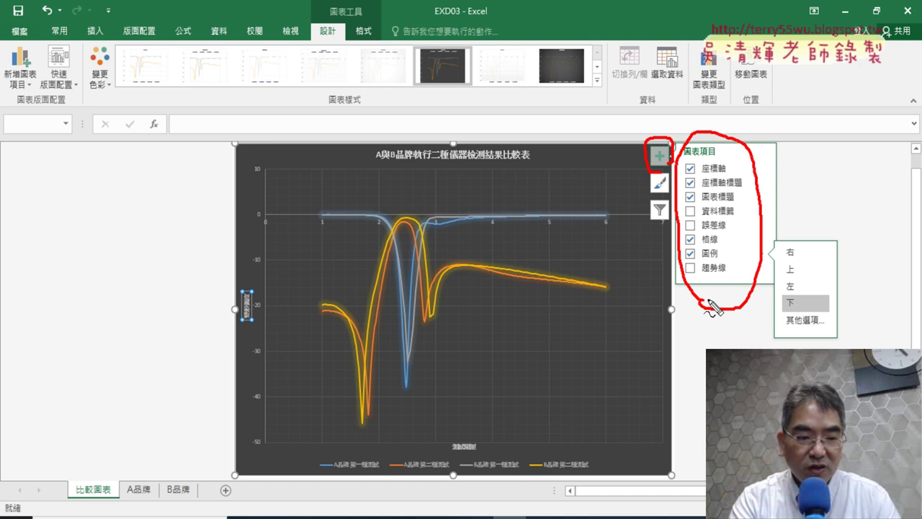
key(Escape)
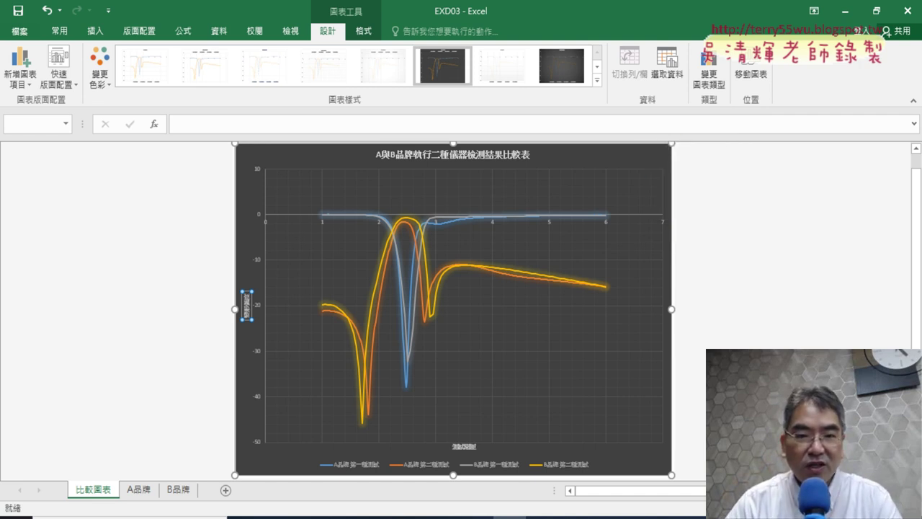
scroll(273, 426, up, 3)
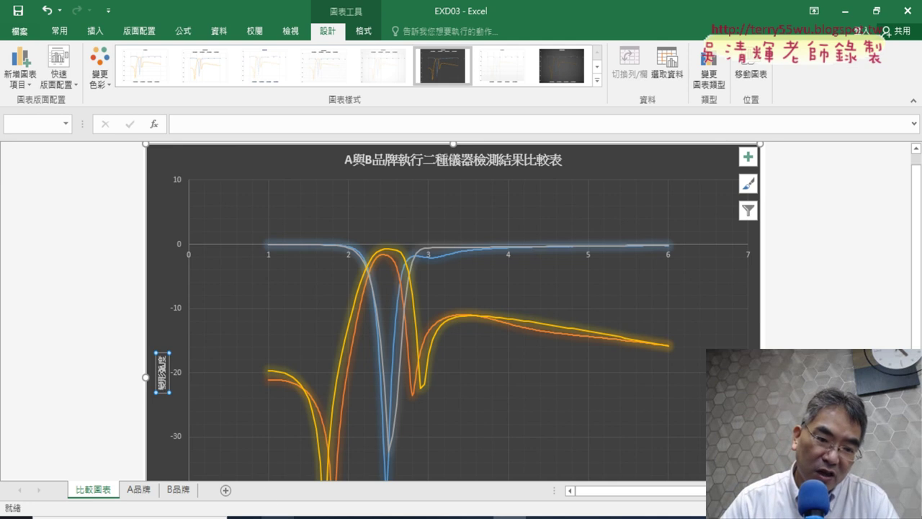
mouse_move(278, 515)
click(286, 455)
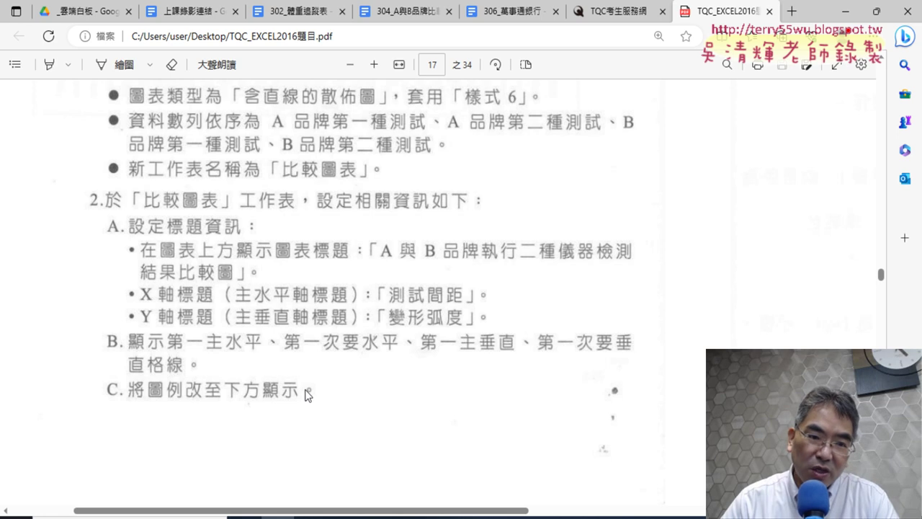
Step: After checking items A–C in the PDF, return to the Excel chart
key(alt+Tab)
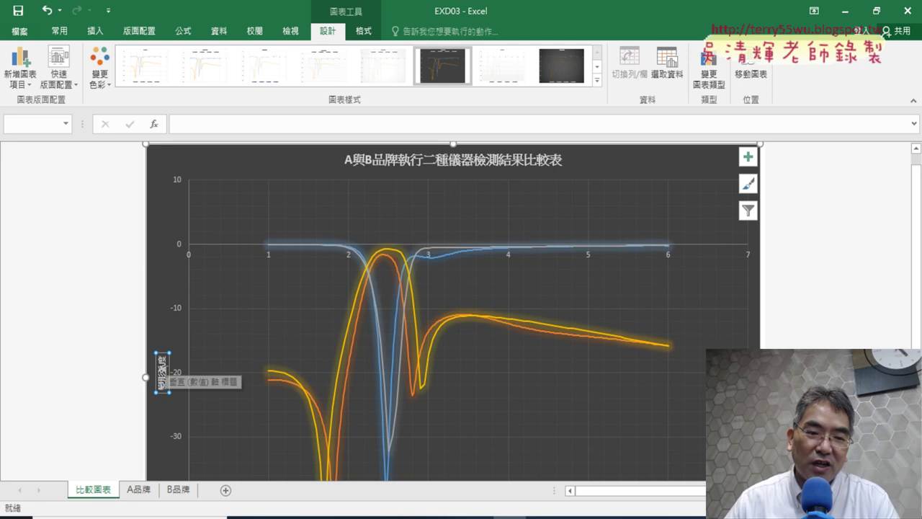
Step: Set the 變形弧度 axis title's text direction to Stacked so characters run top to bottom
right_click(165, 359)
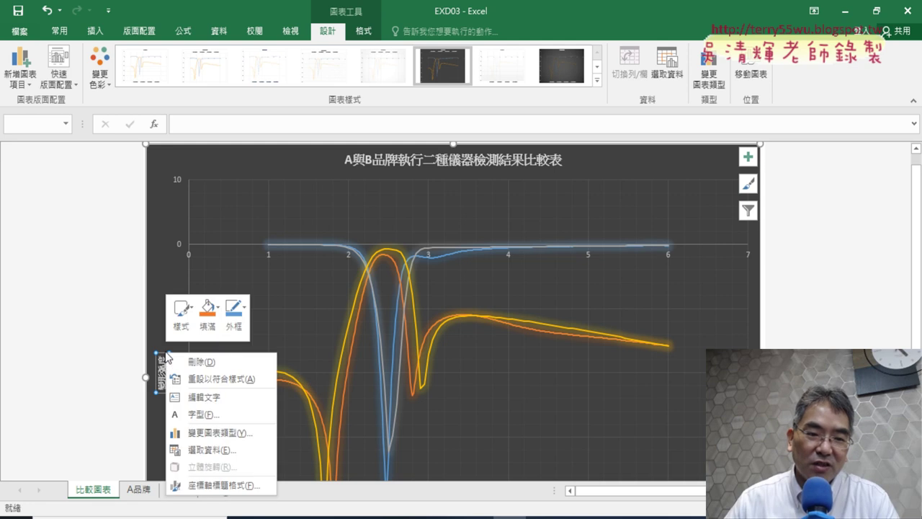
click(218, 485)
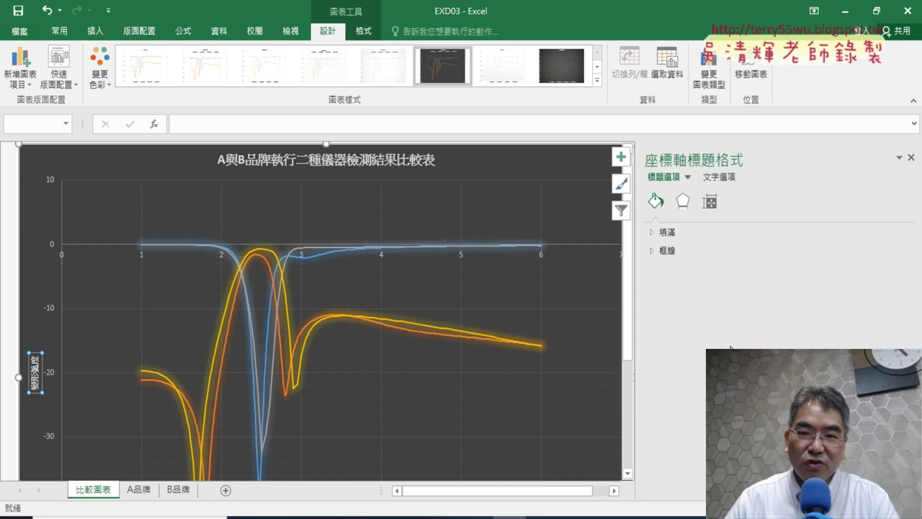
click(710, 203)
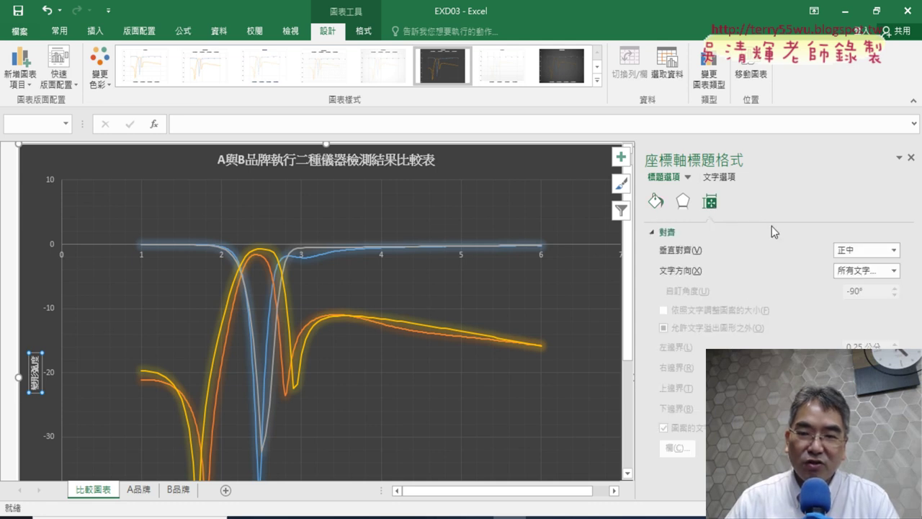
click(859, 272)
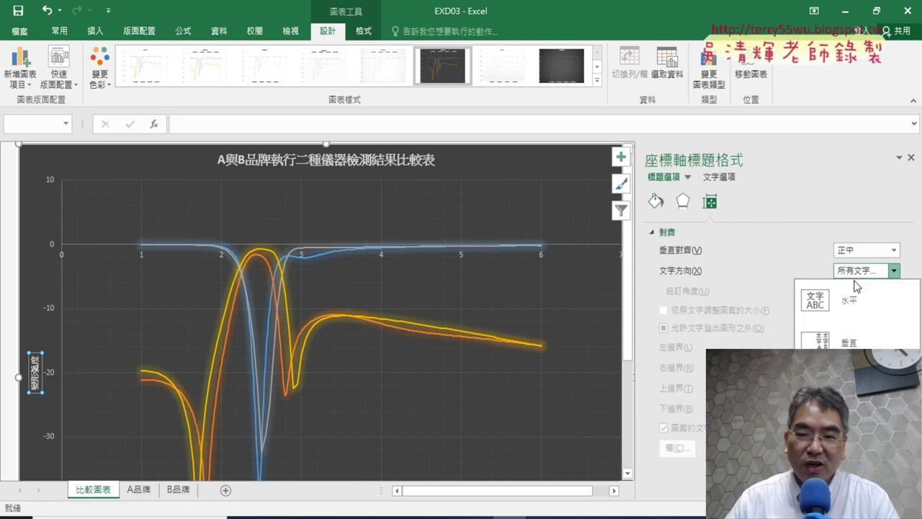
click(849, 353)
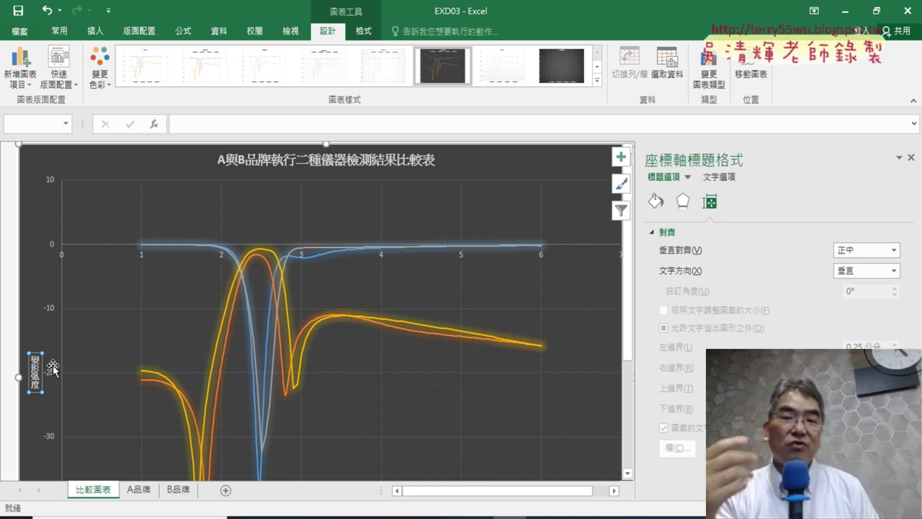
click(911, 158)
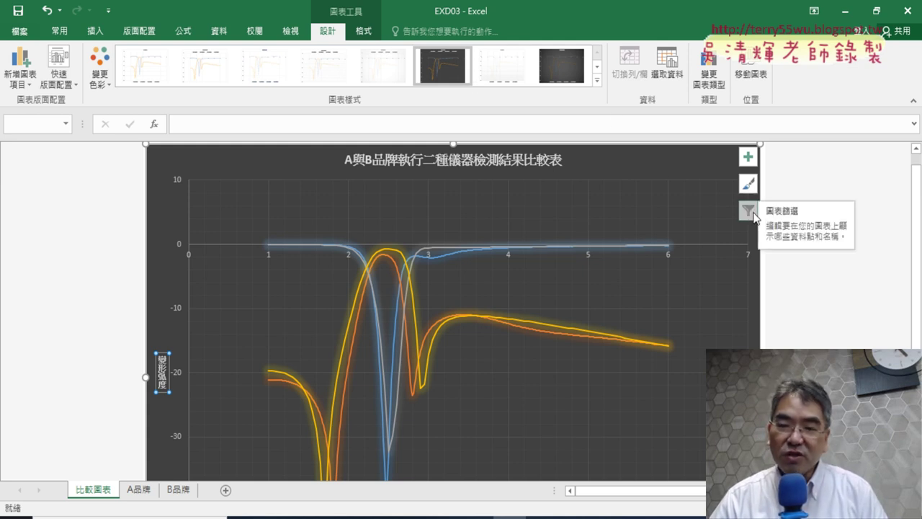
click(754, 213)
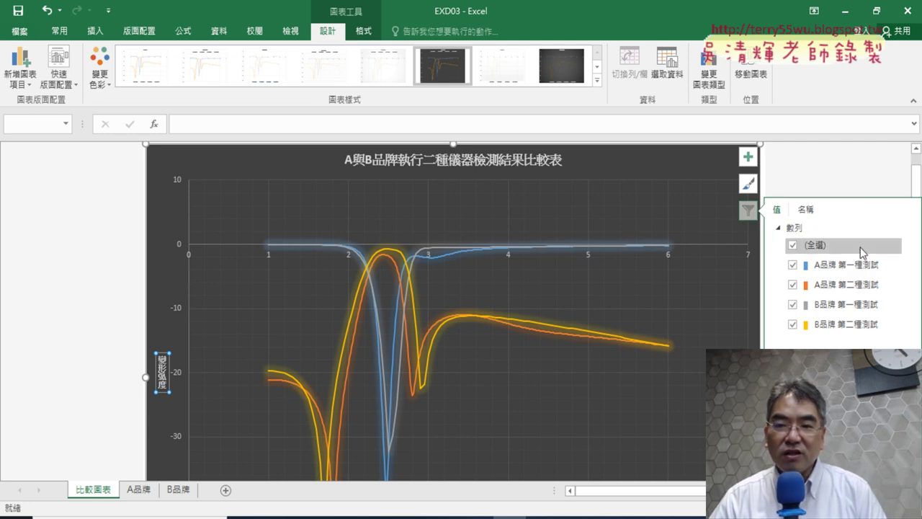
click(795, 266)
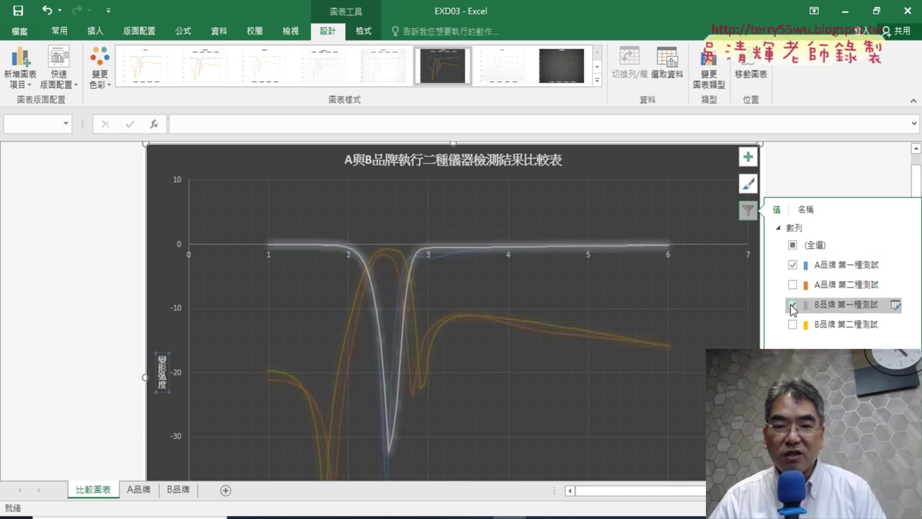
click(853, 180)
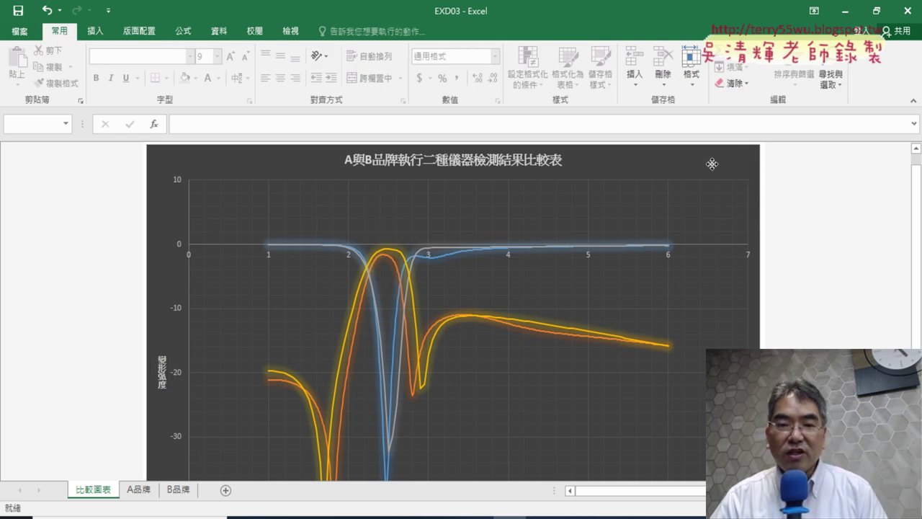
click(742, 171)
click(749, 210)
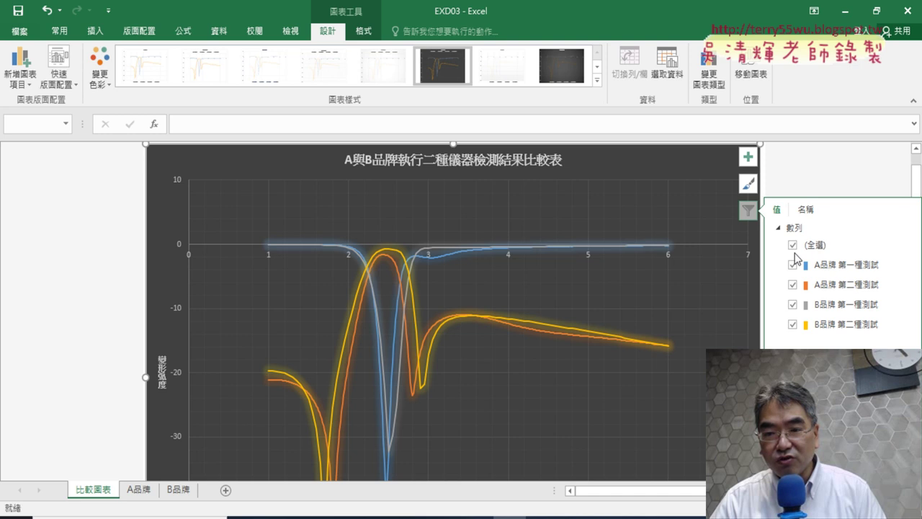
click(792, 244)
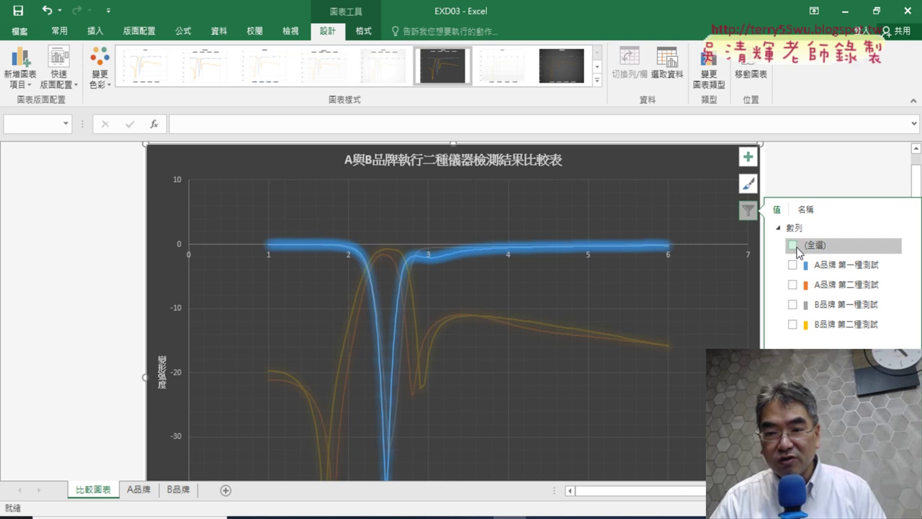
click(793, 305)
click(792, 265)
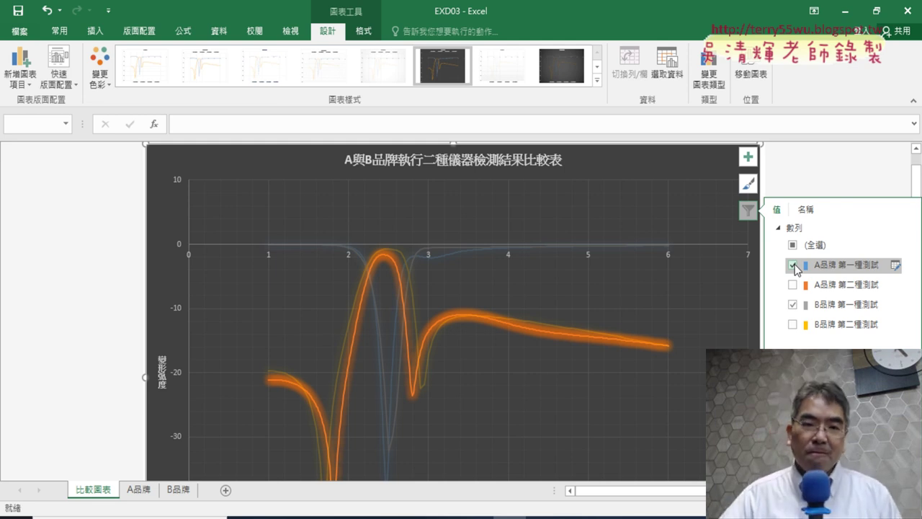
click(793, 265)
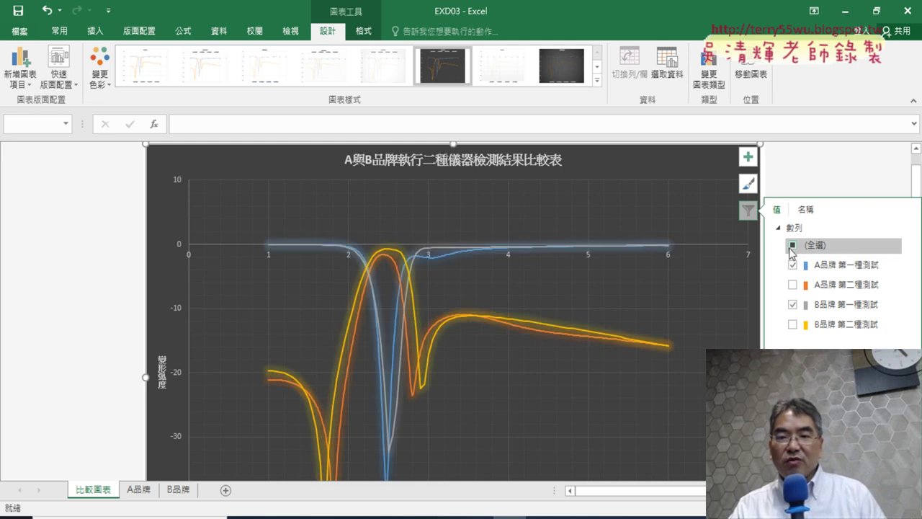
click(793, 247)
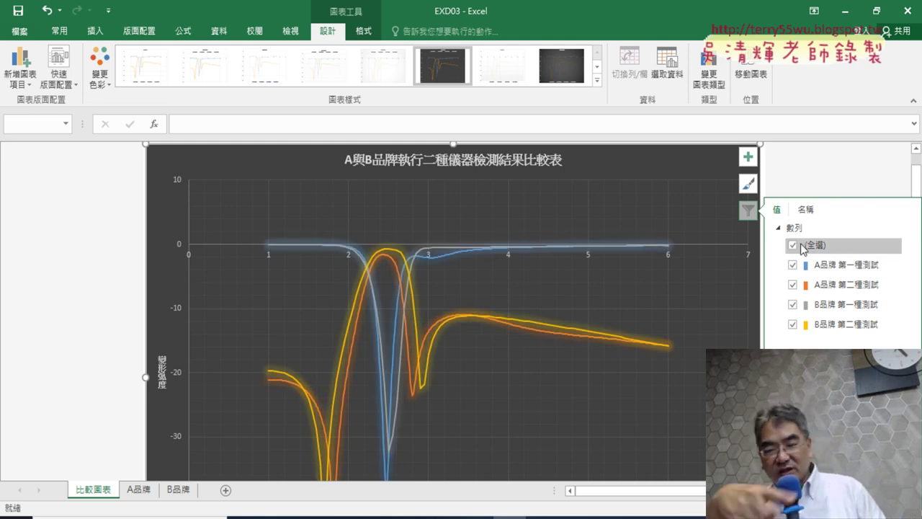
Step: Save a copy of the workbook as EXA03 instead of EXD03 in the 304 folder
click(19, 33)
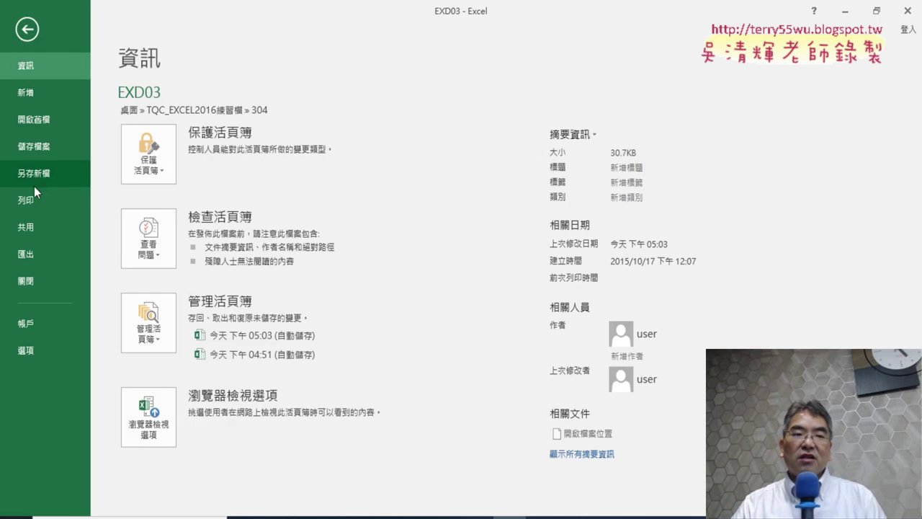
click(39, 173)
click(160, 210)
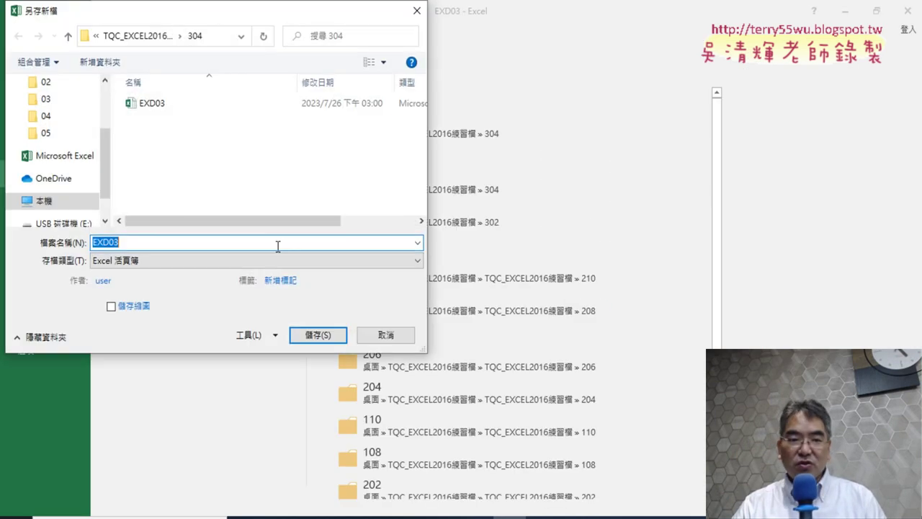
click(105, 243)
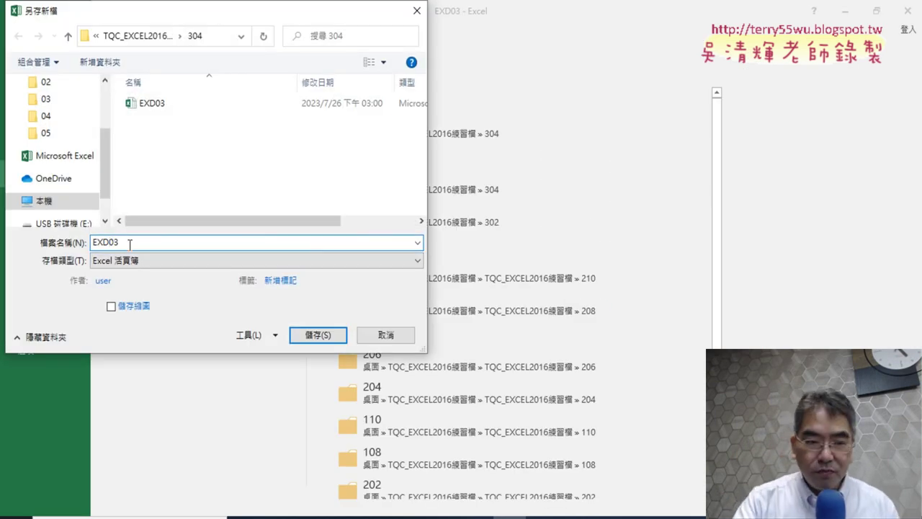
key(BackSpace)
text(A)
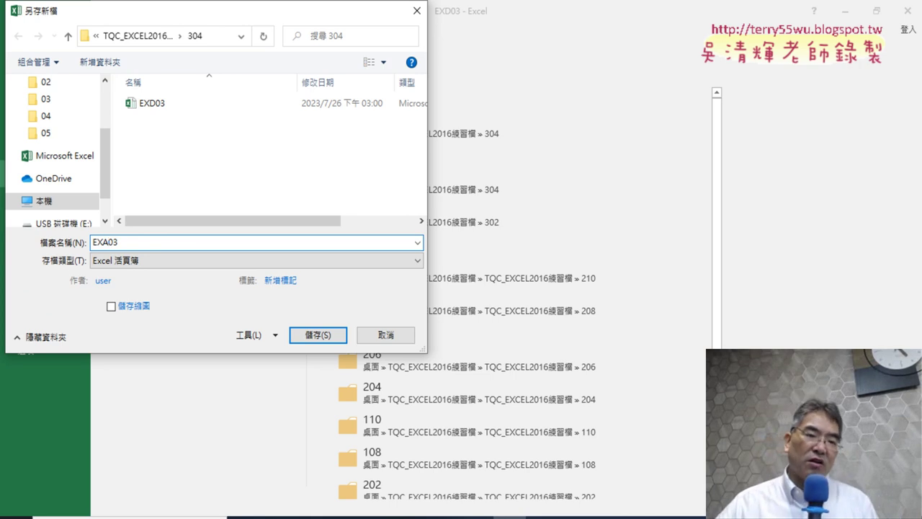
click(319, 334)
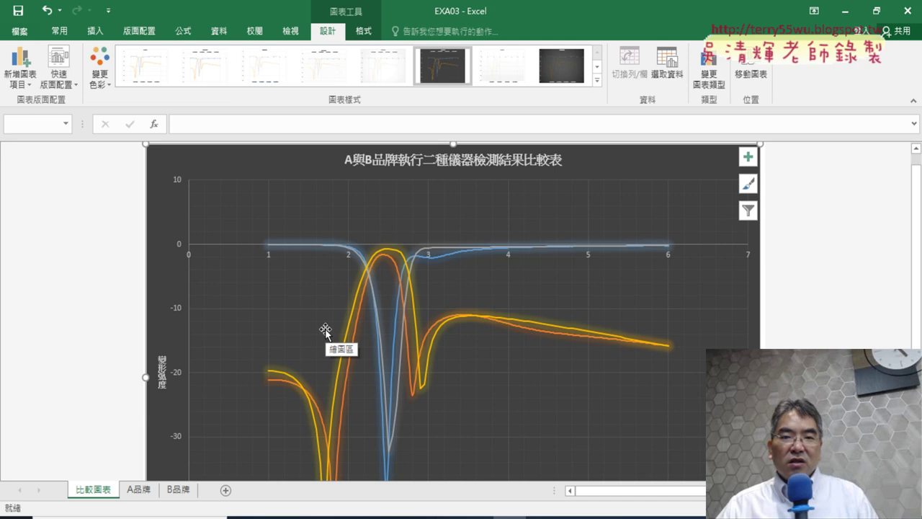
Step: Open Select Data Source to check the four series run A-brand tests first, then B-brand
click(679, 80)
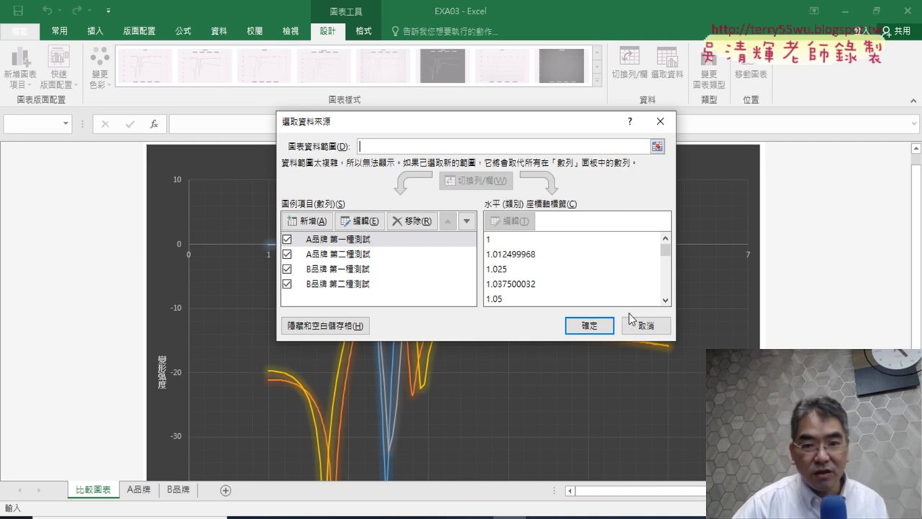
Step: Cancel Select Data Source and read the PDF's axis 1.0–6.0 and light-green line items D–E
click(646, 326)
key(alt+Tab)
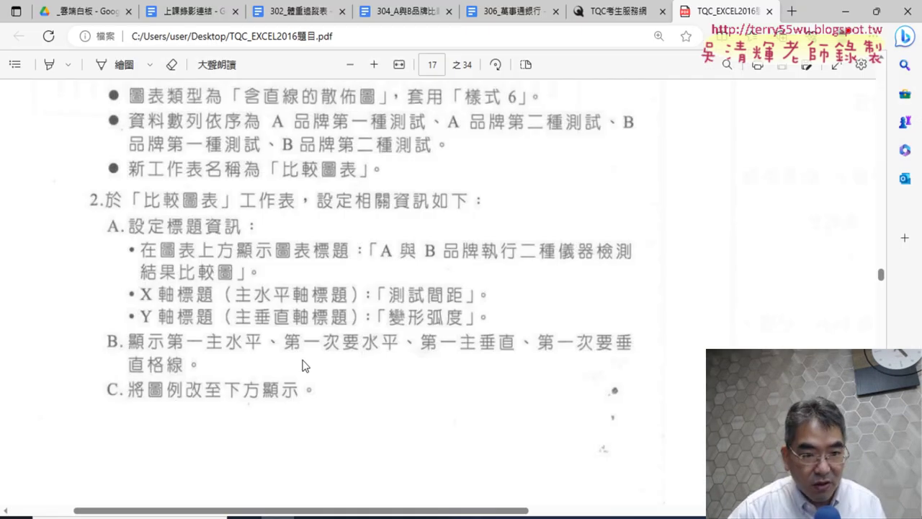
drag(435, 514, 769, 513)
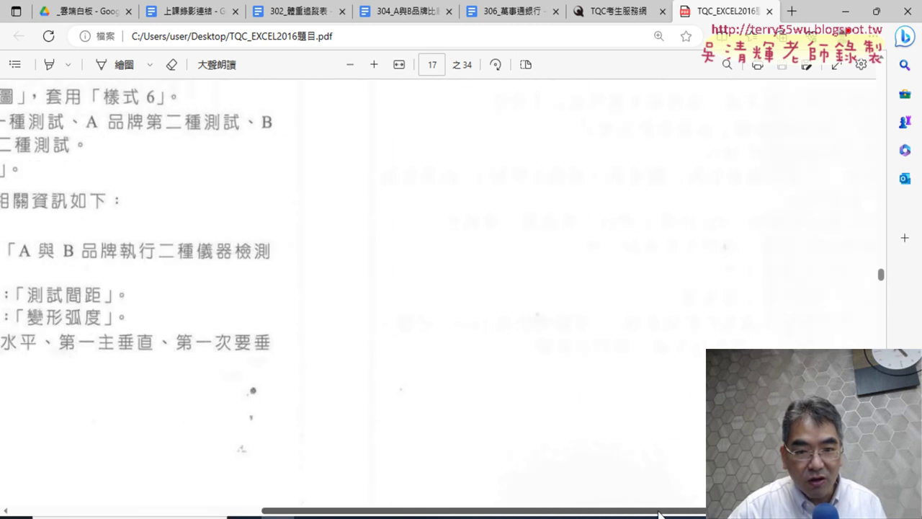
scroll(687, 285, down, 3)
scroll(683, 287, up, 2)
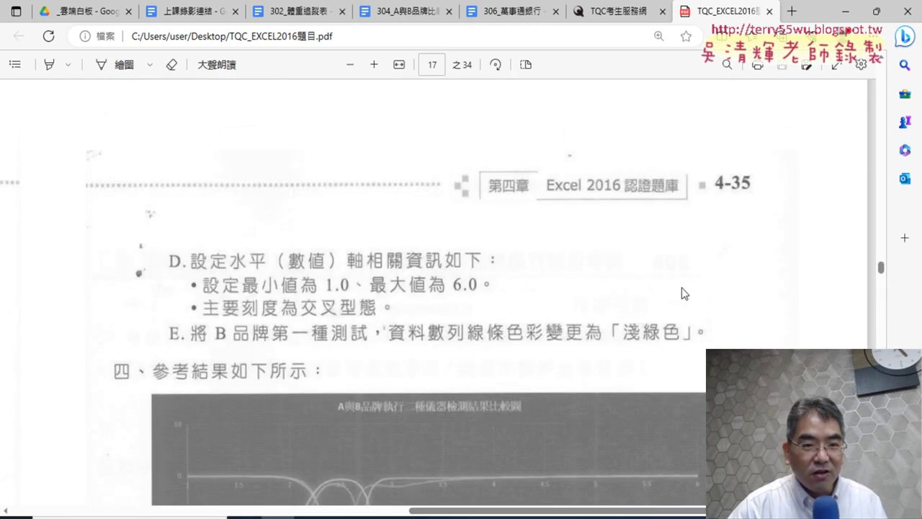
scroll(681, 288, down, 1)
scroll(680, 286, down, 1)
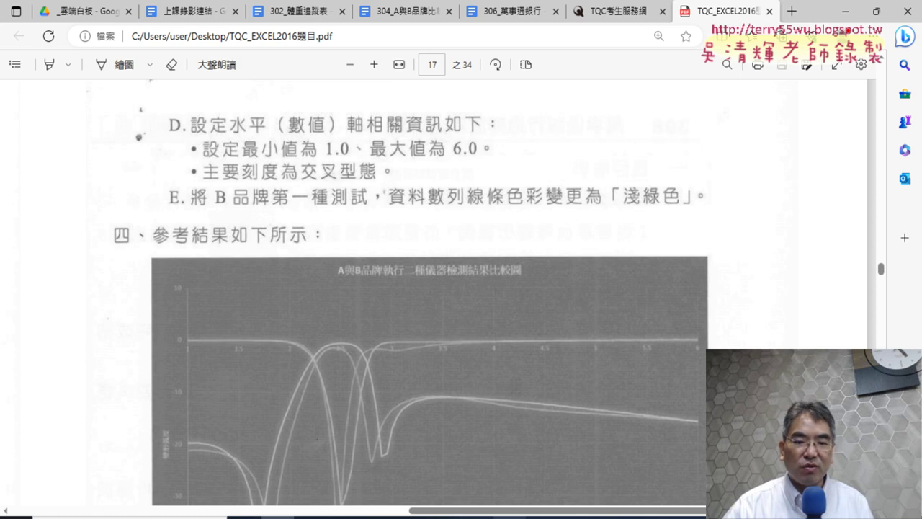
Step: Return to the EXA03 chart in Excel
click(504, 518)
scroll(699, 283, down, 2)
scroll(734, 283, down, 2)
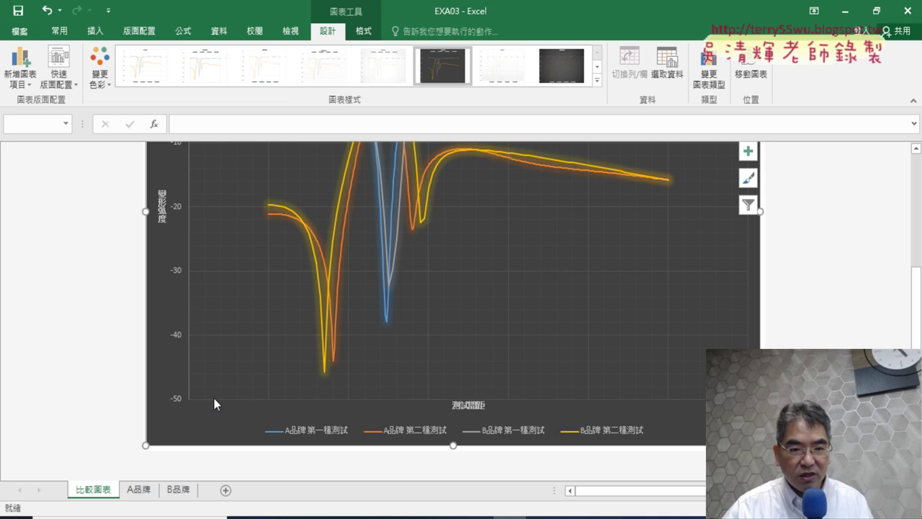
Step: Scroll to the comparison chart and click into its plot area and horizontal gridlines
click(417, 405)
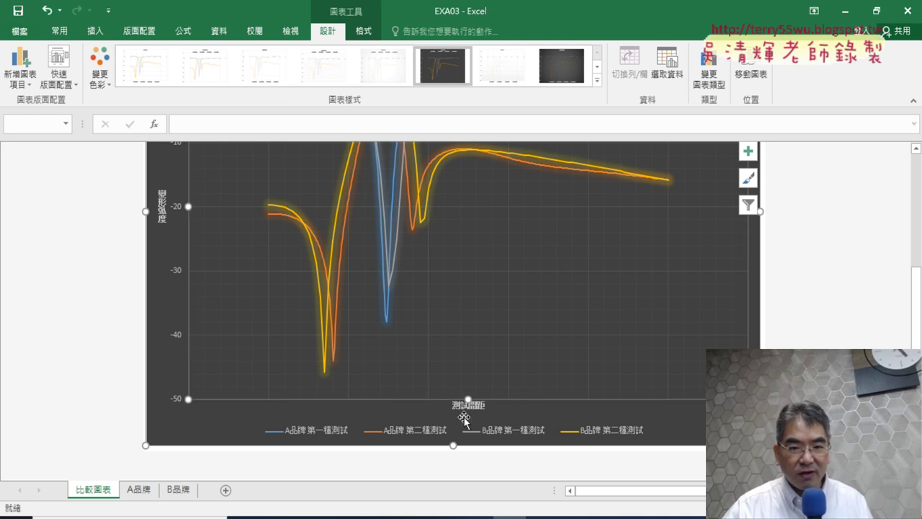
scroll(406, 407, up, 2)
scroll(407, 406, up, 1)
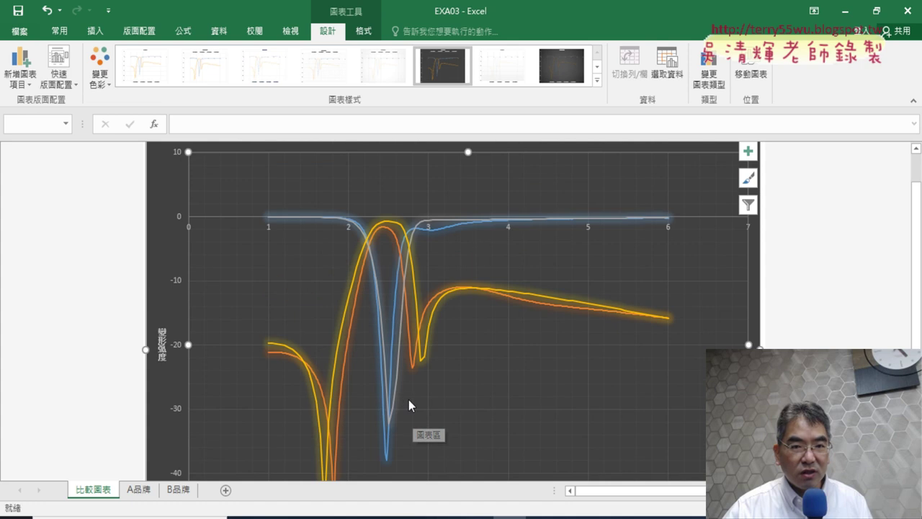
scroll(408, 406, up, 1)
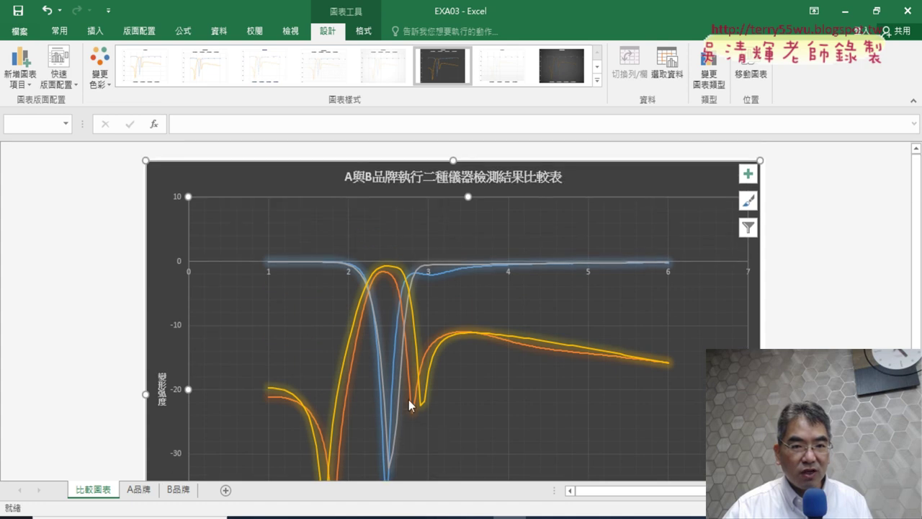
click(219, 260)
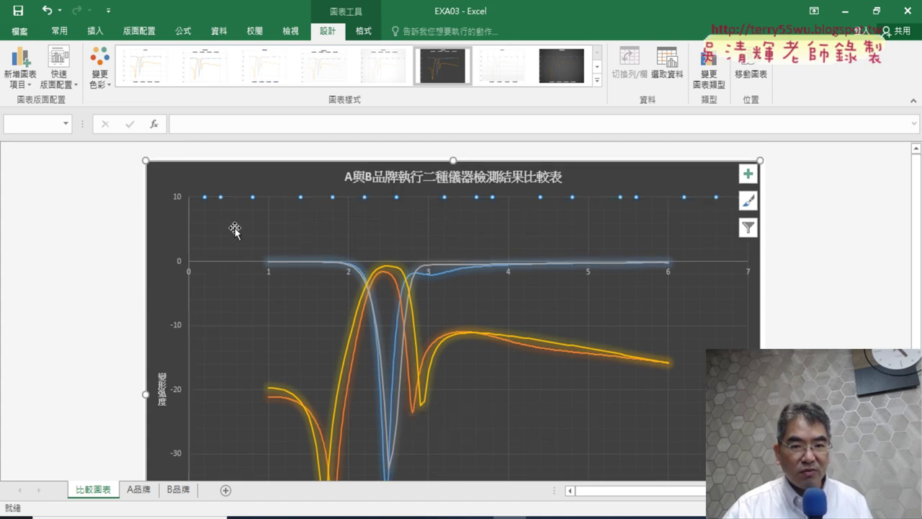
scroll(271, 267, down, 3)
scroll(274, 278, down, 2)
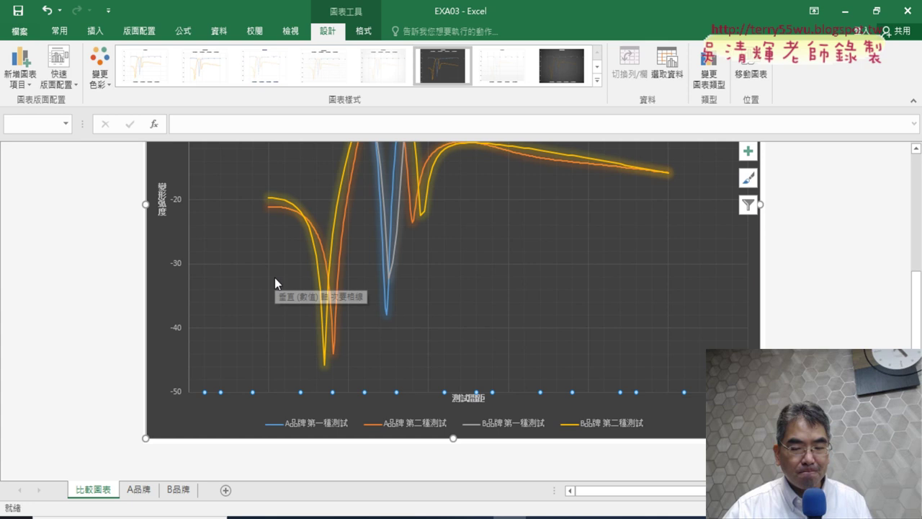
scroll(275, 278, up, 1)
scroll(275, 277, up, 3)
scroll(275, 276, up, 1)
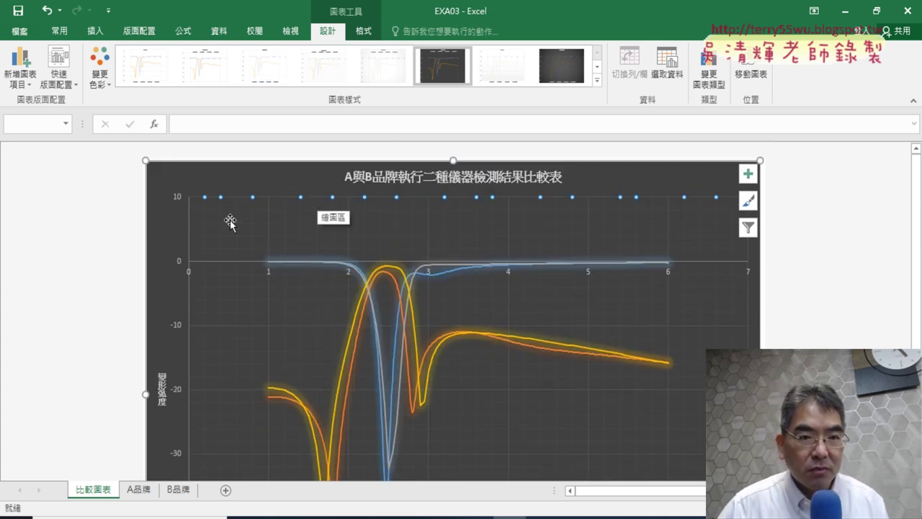
Step: Select the horizontal value axis, currently 0 to 7, after checking its right-click menu
click(237, 267)
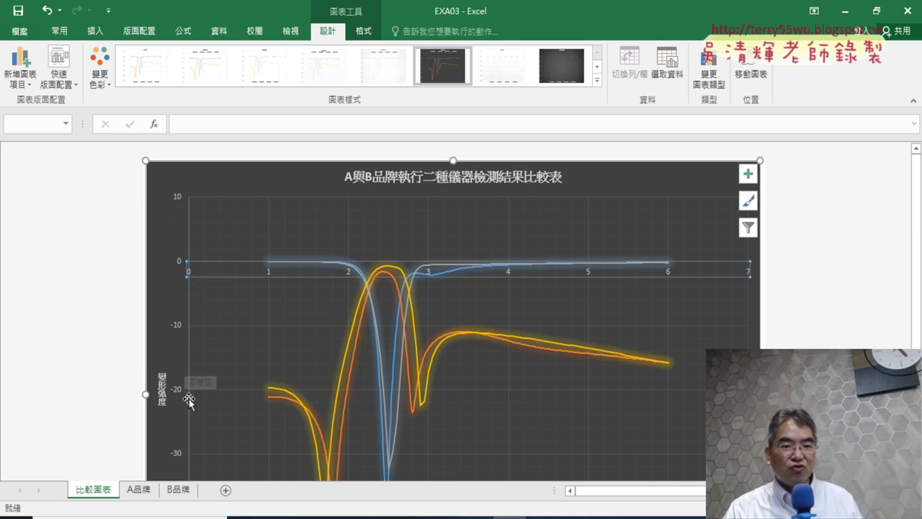
scroll(190, 404, down, 1)
scroll(187, 396, up, 1)
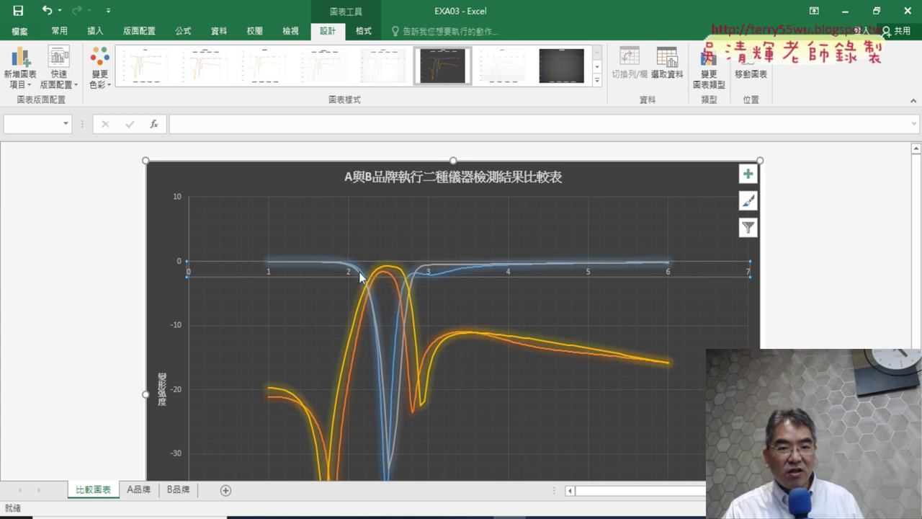
right_click(224, 271)
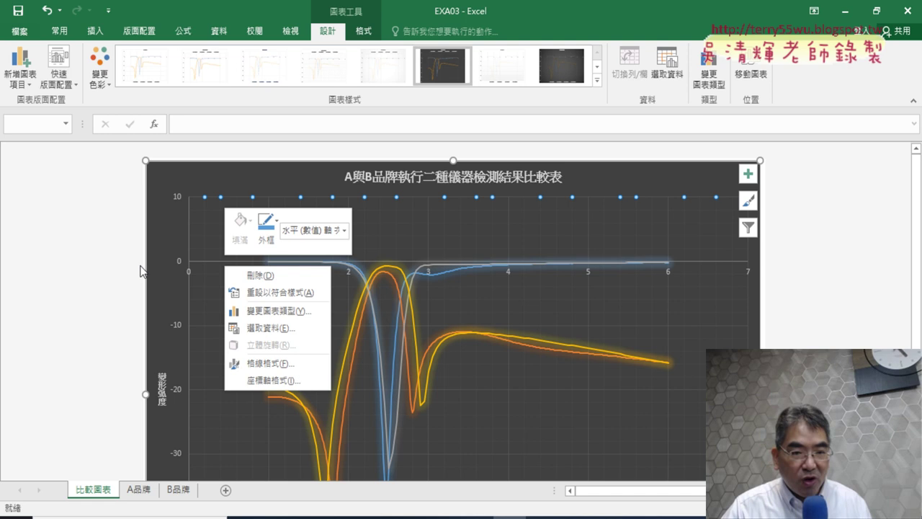
click(167, 268)
click(231, 270)
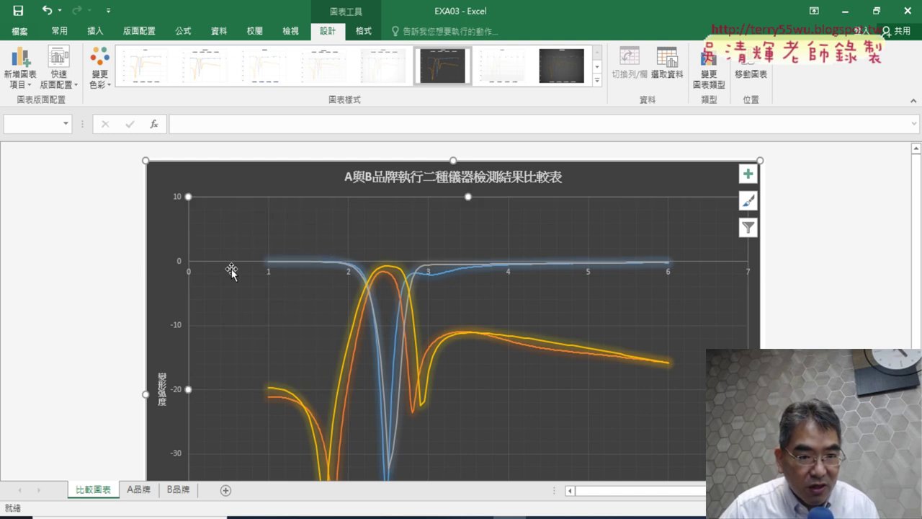
click(271, 276)
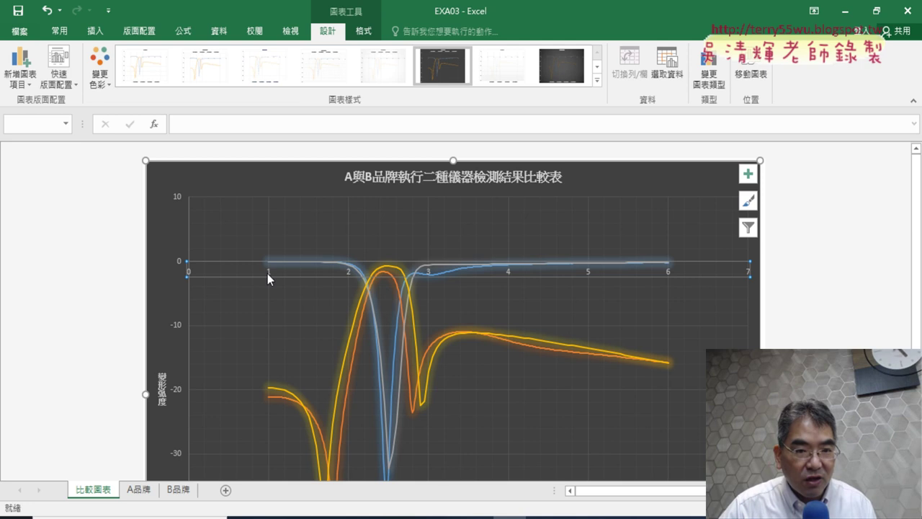
Step: Open the Format Axis settings for the horizontal axis
right_click(270, 277)
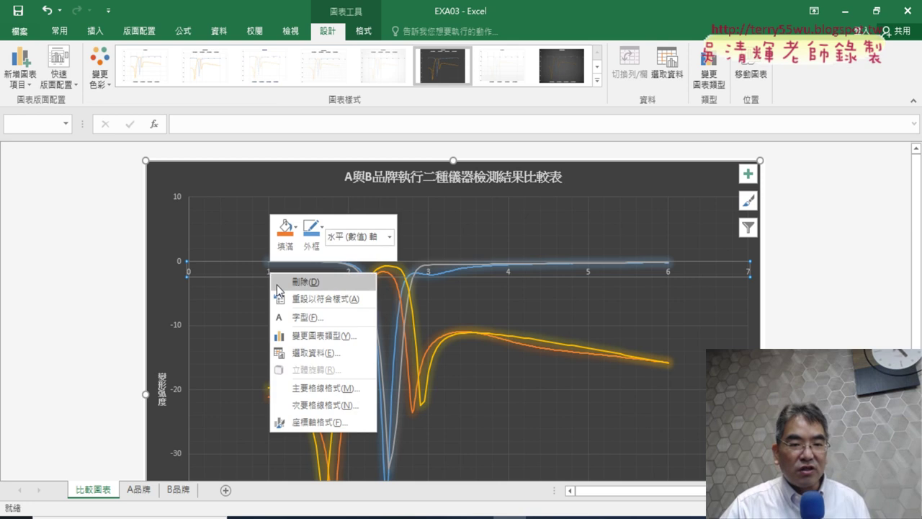
click(327, 424)
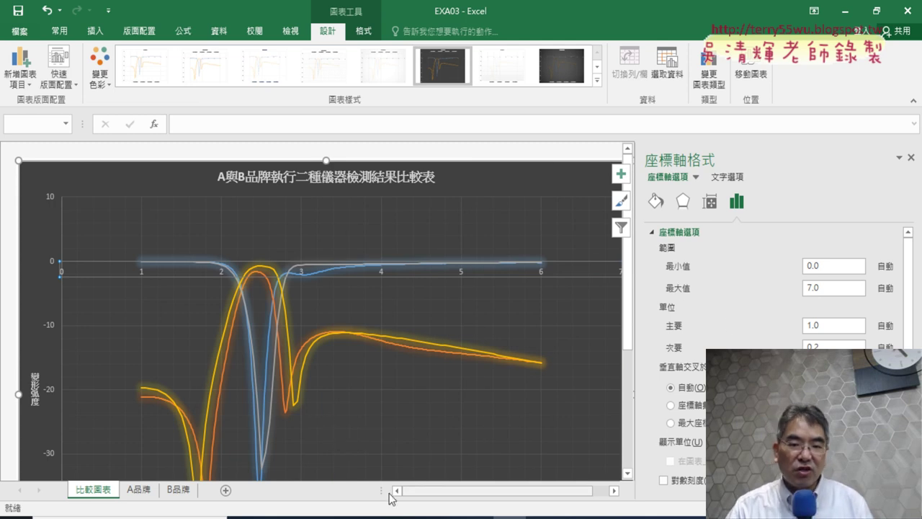
key(alt+Tab)
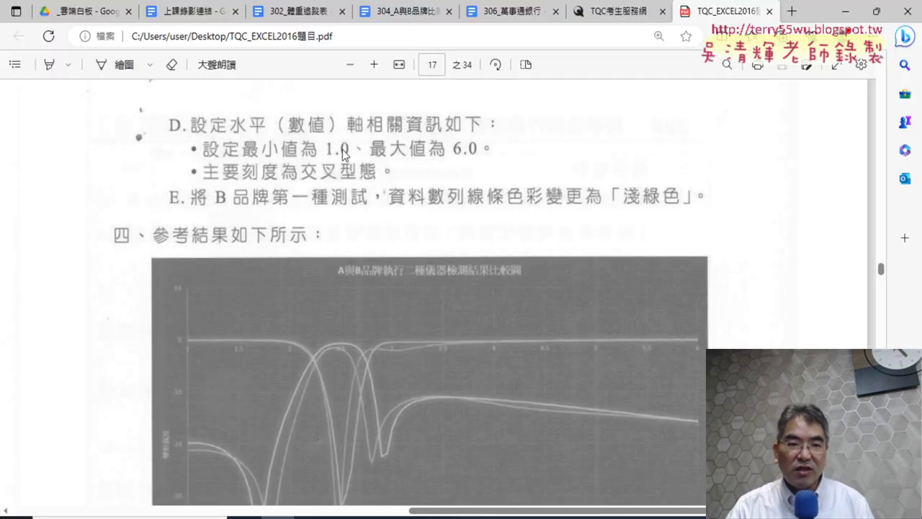
click(836, 13)
Step: Set the horizontal axis minimum bound to 1.0
double_click(825, 266)
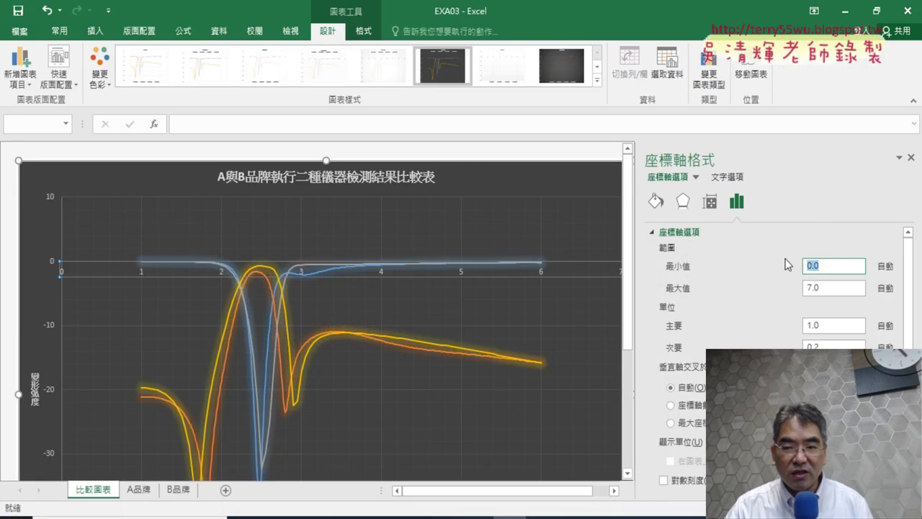
text(0.1)
double_click(829, 266)
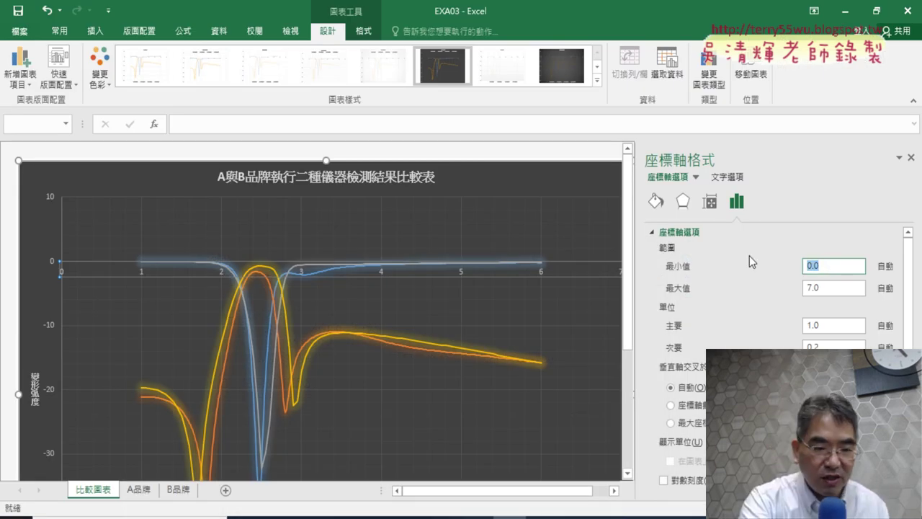
key(BackSpace)
text(-)
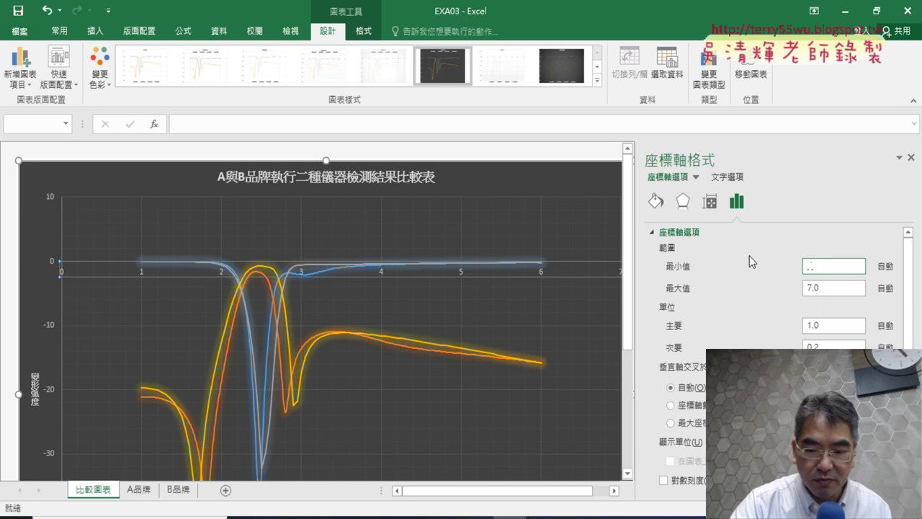
key(BackSpace)
text(1)
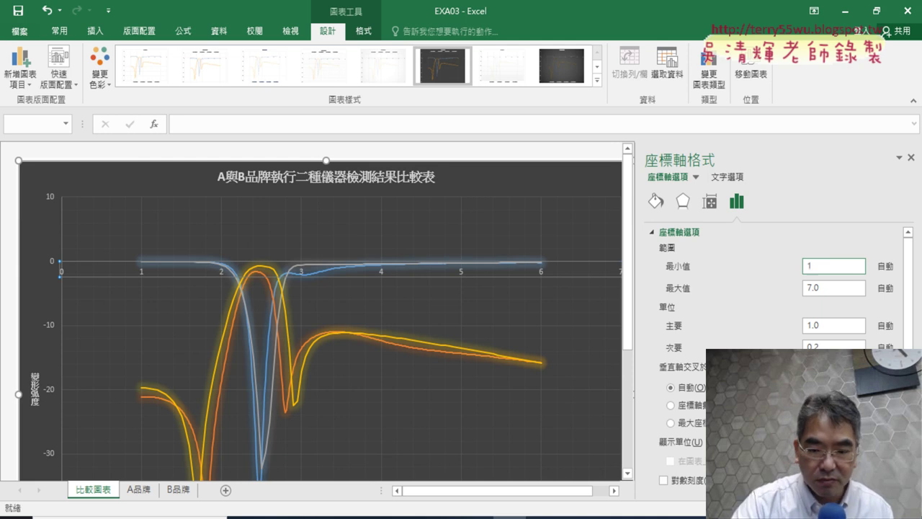
text(.0)
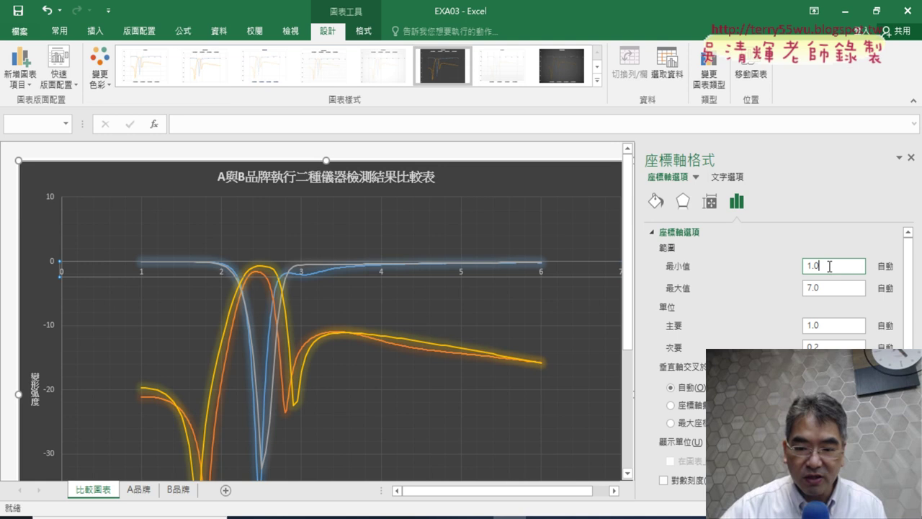
key(Return)
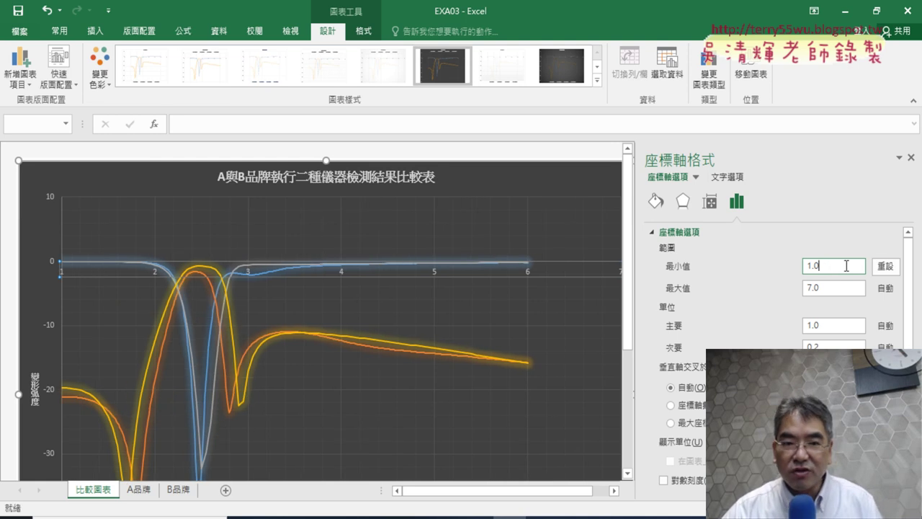
Step: Set the horizontal axis maximum bound to 6.0, then check item D in the PDF
double_click(857, 287)
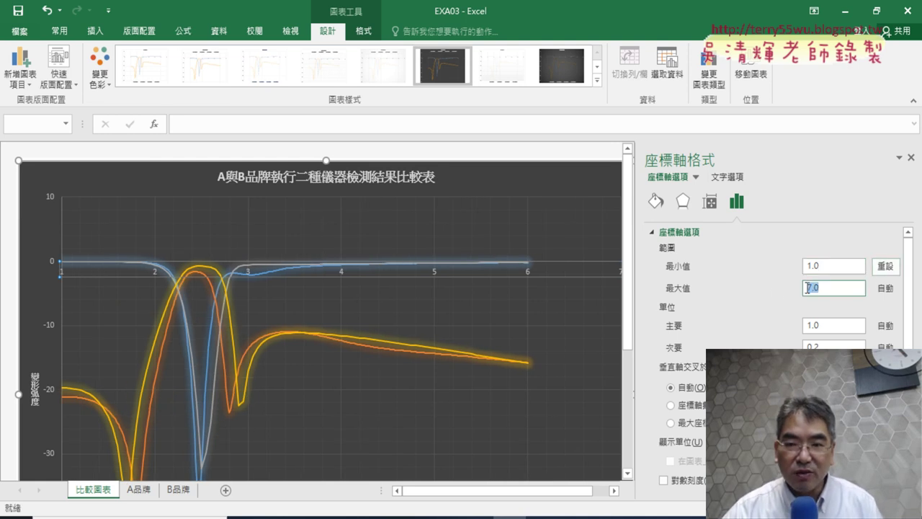
text(6)
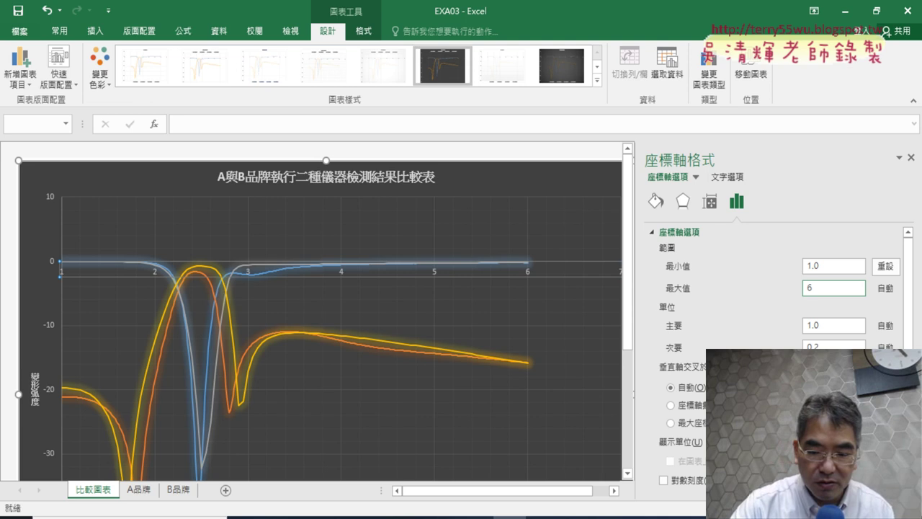
text(.)
key(Return)
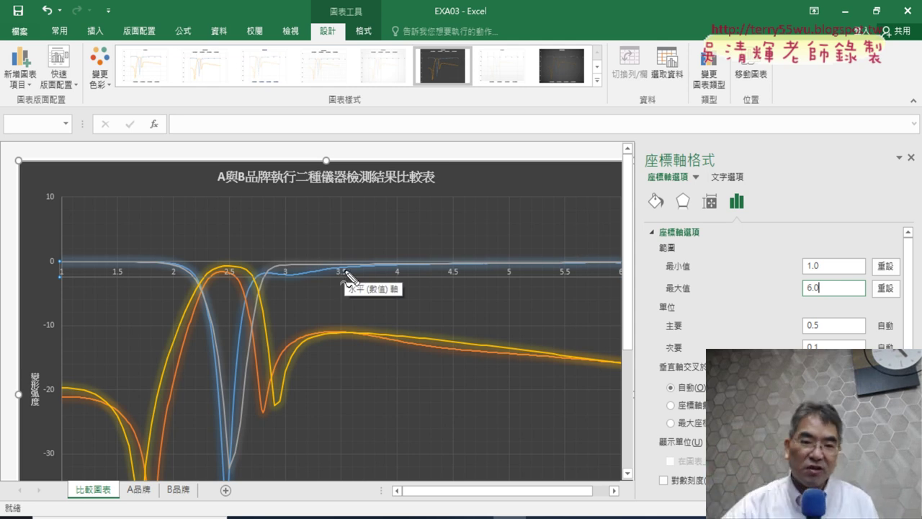
drag(57, 256, 60, 273)
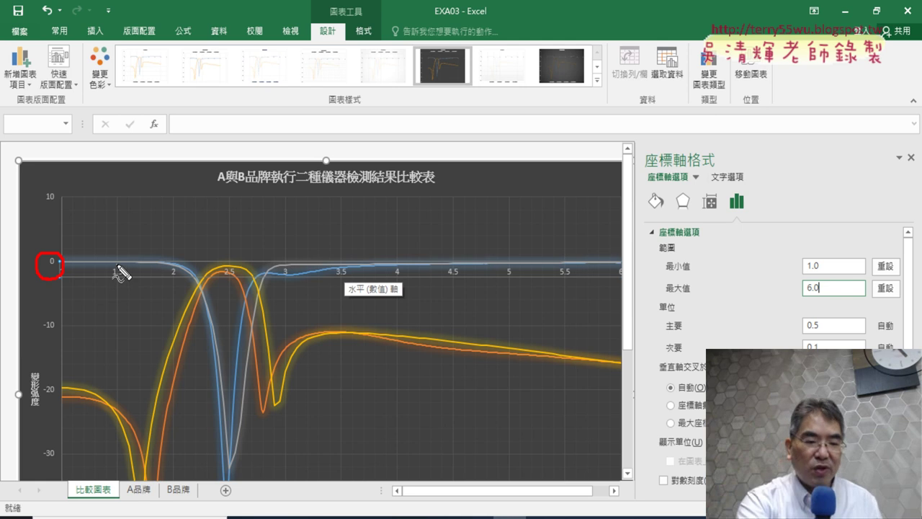
click(116, 265)
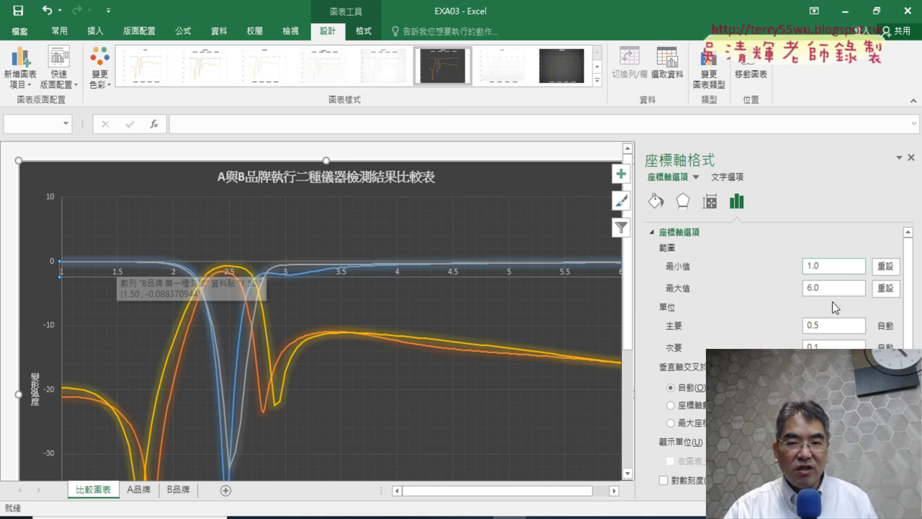
click(277, 516)
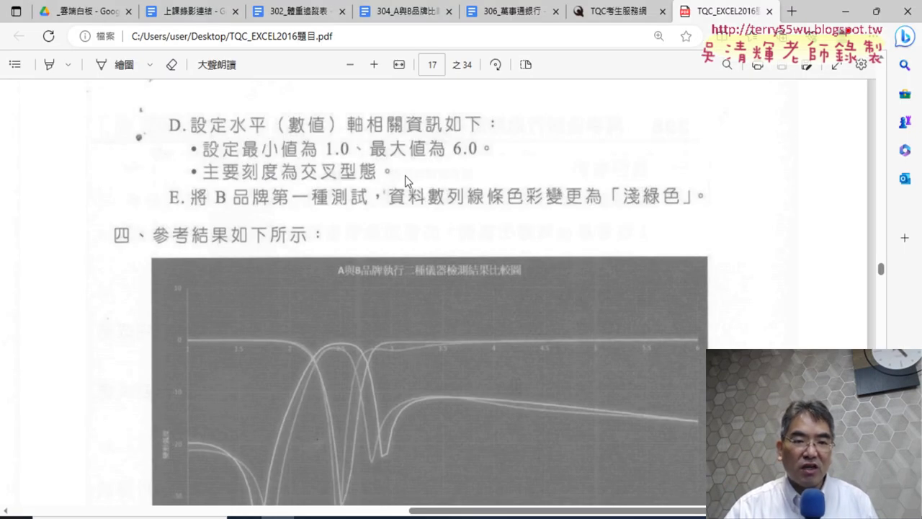
Step: Expand the horizontal axis Tick Marks section, then check item E in the task PDF
click(842, 10)
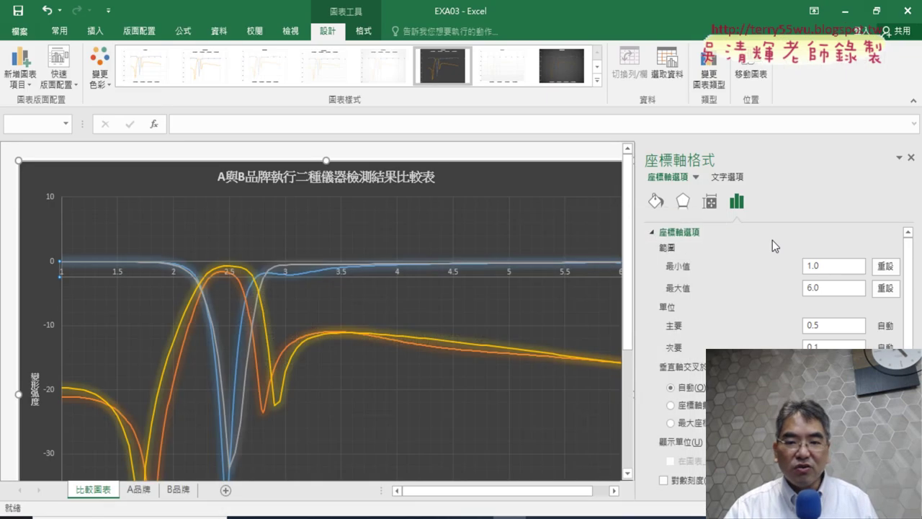
scroll(712, 246, down, 3)
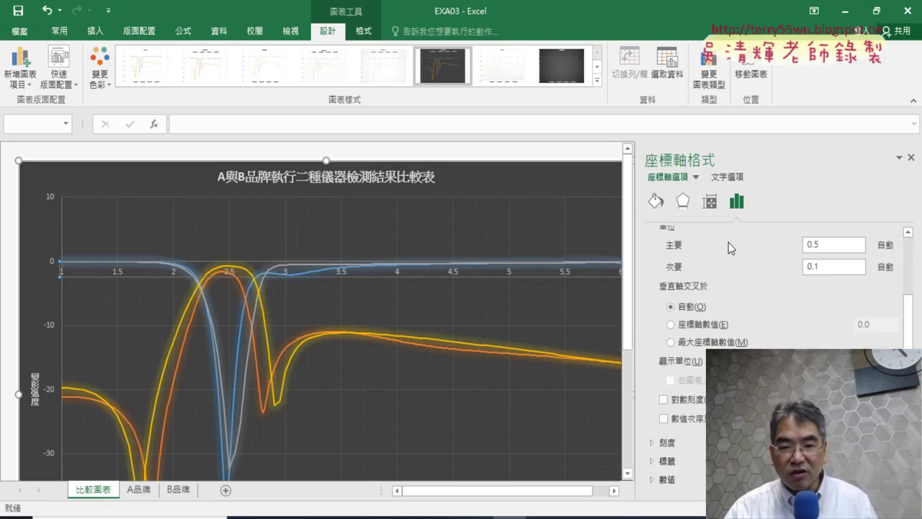
click(652, 444)
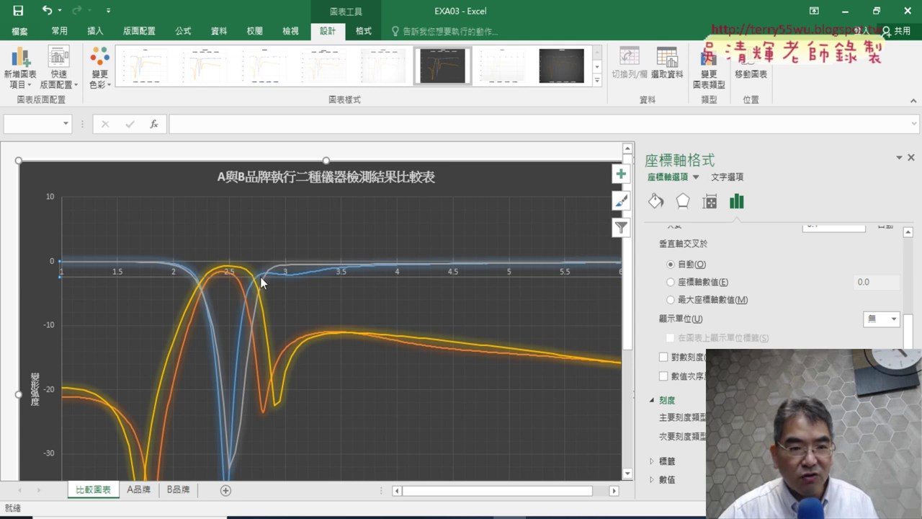
mouse_move(249, 280)
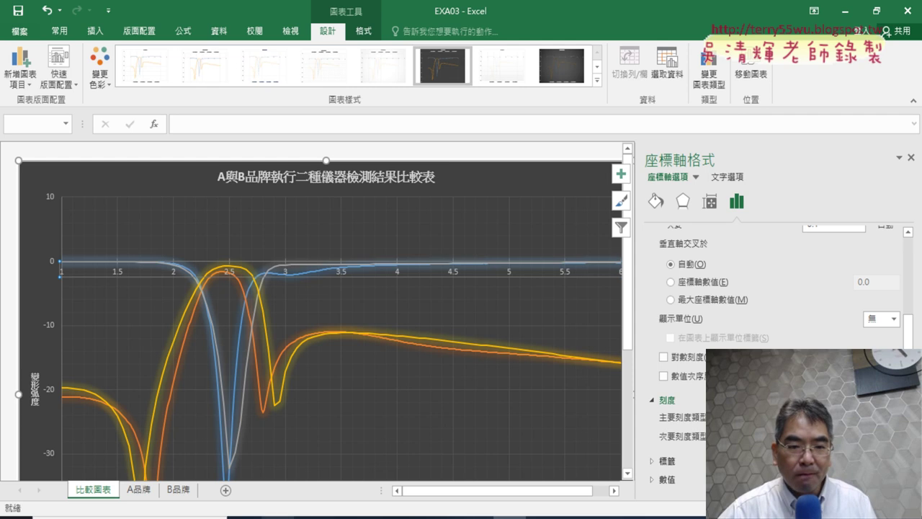
click(278, 517)
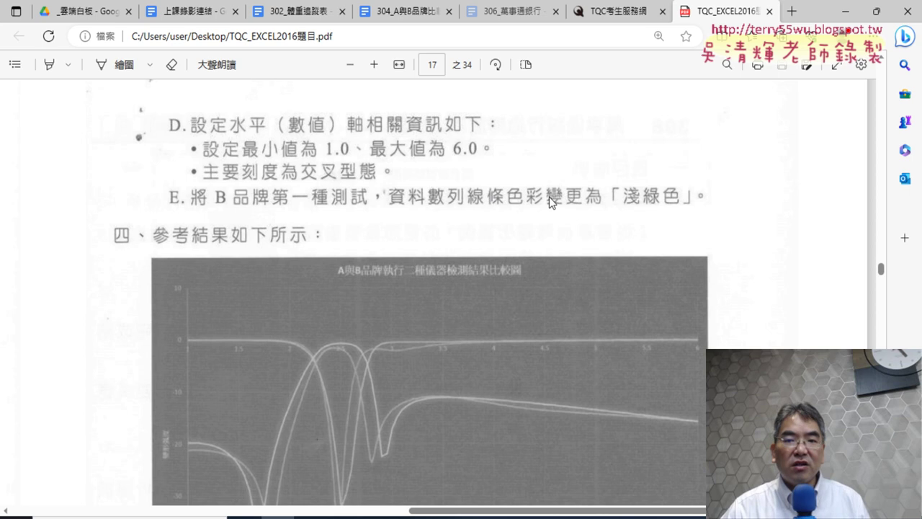
Step: Close the Format Axis pane and compare the chart against the PDF reference chart
click(854, 13)
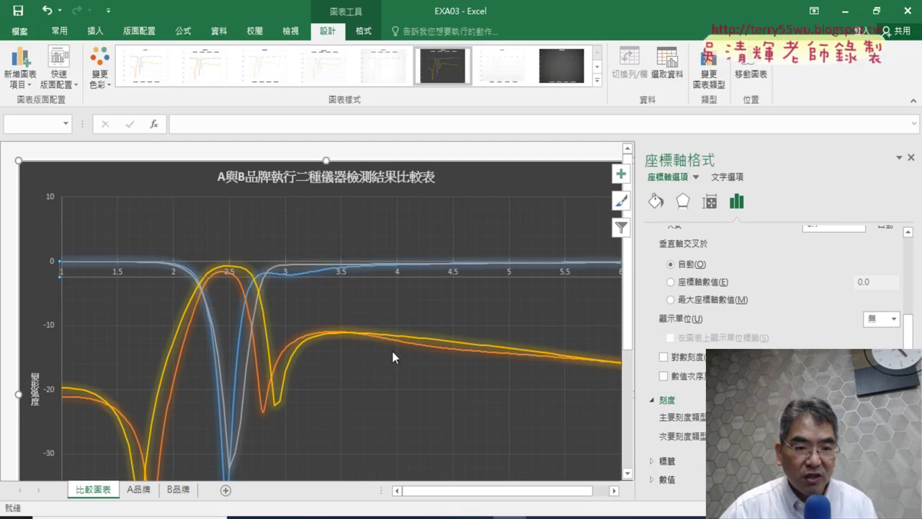
click(910, 157)
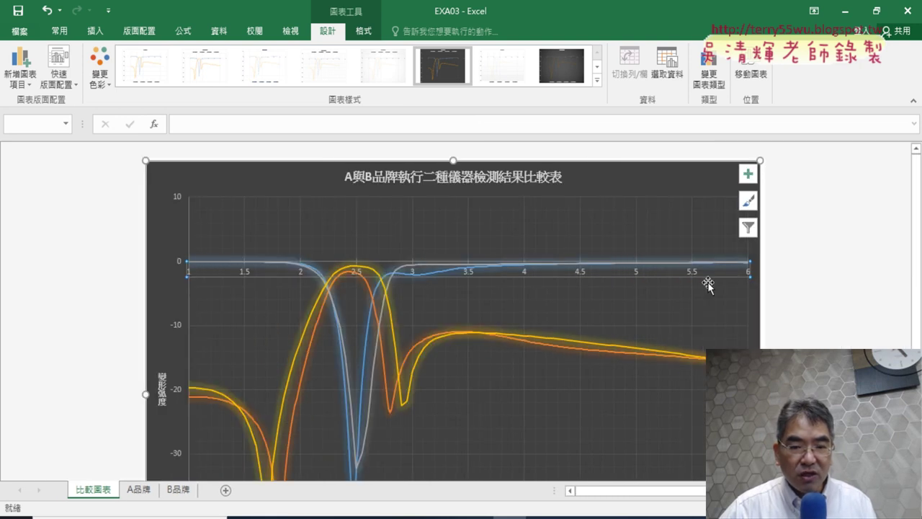
scroll(565, 351, down, 2)
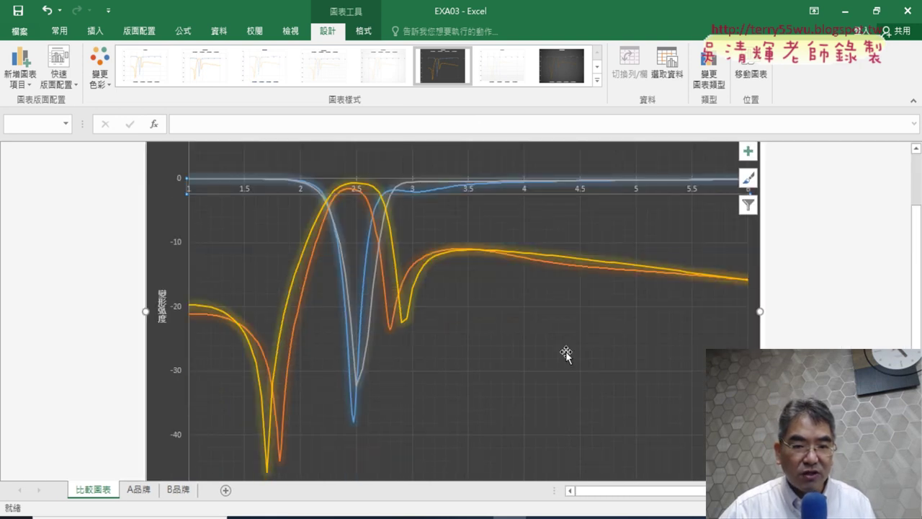
scroll(573, 345, down, 3)
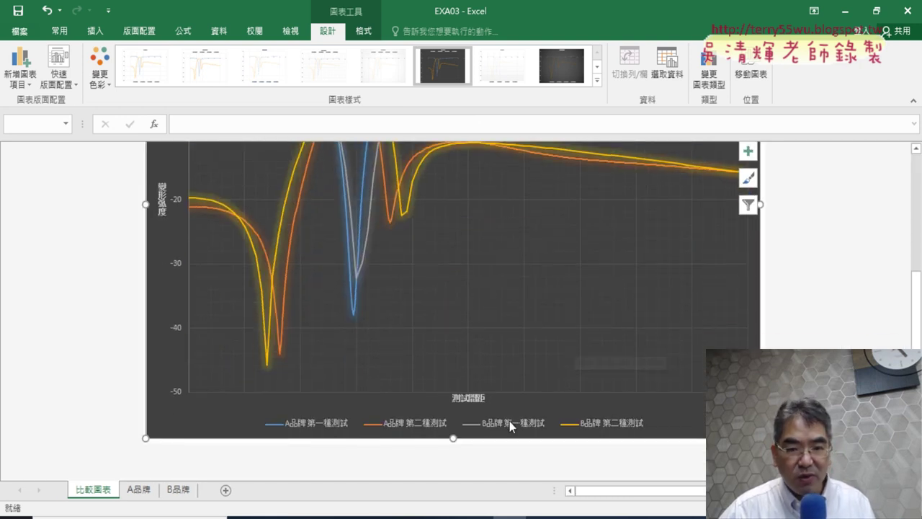
key(alt+Tab)
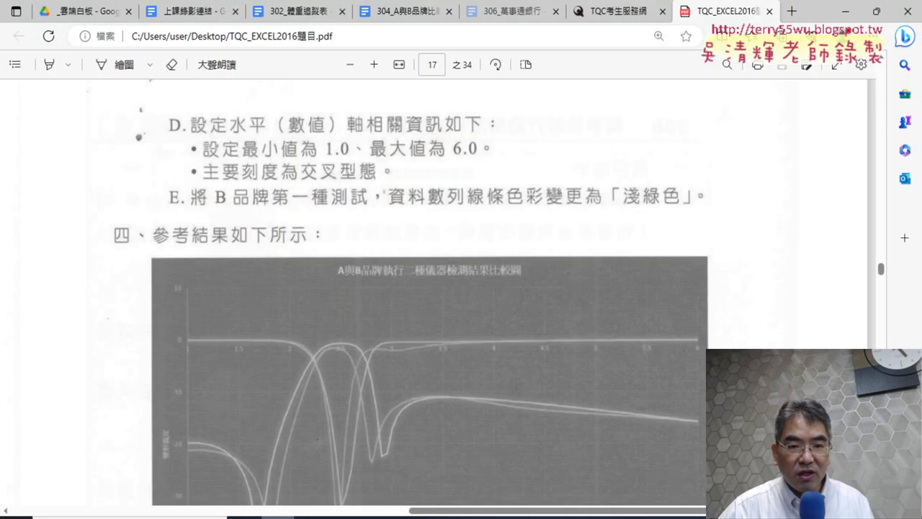
key(alt+Tab)
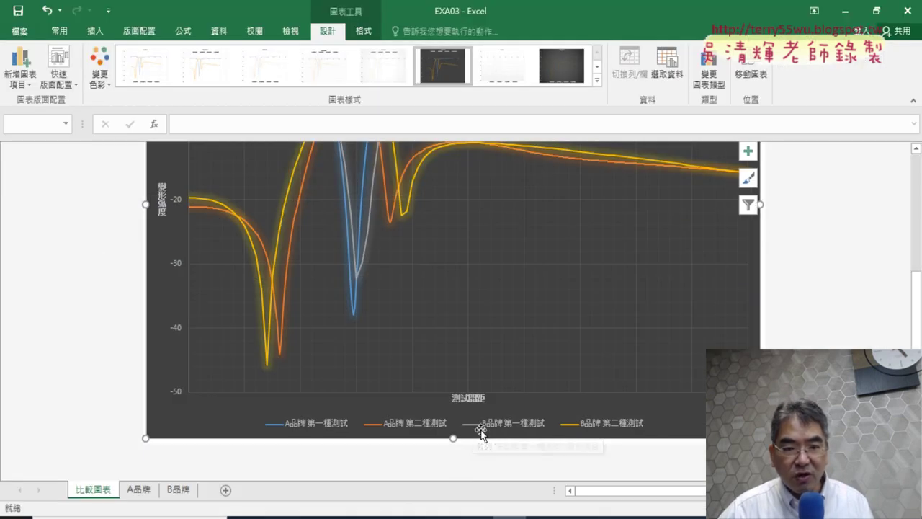
Step: Select the B品牌 第一種測試 series line in the comparison chart
scroll(460, 343, up, 2)
scroll(450, 345, up, 1)
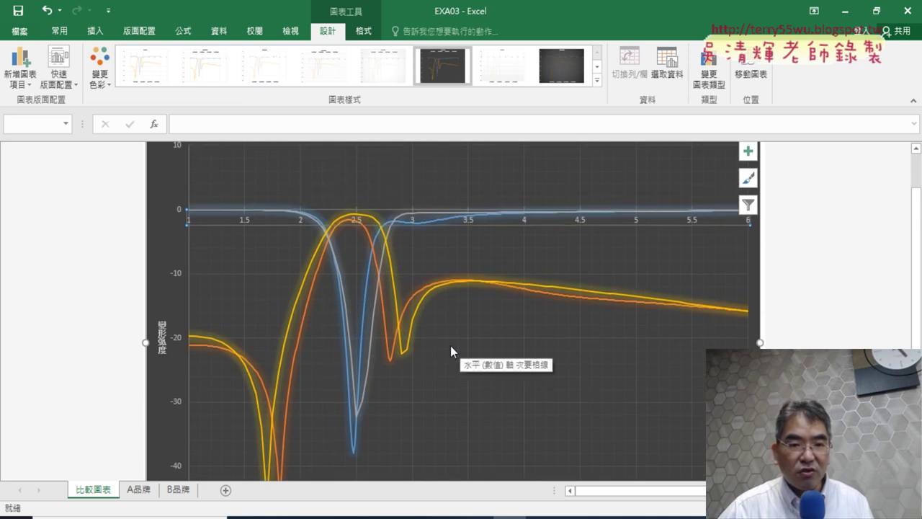
click(370, 352)
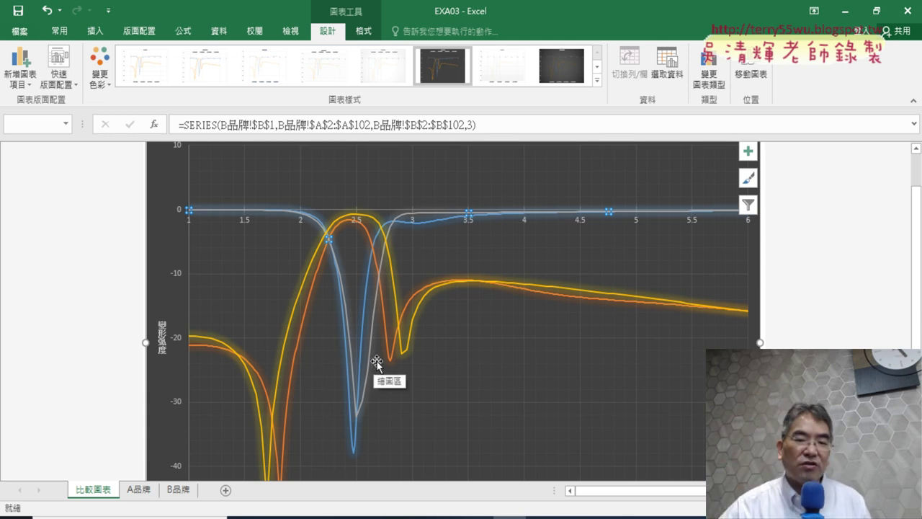
mouse_move(344, 227)
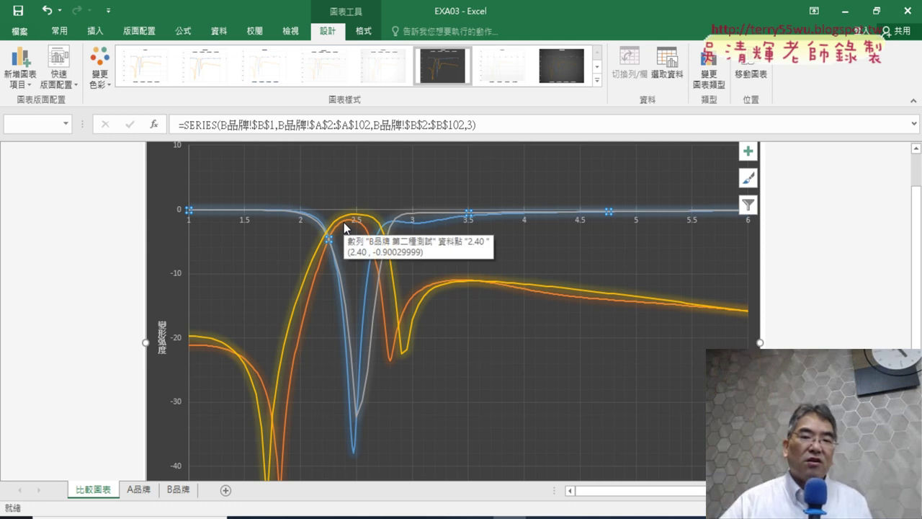
Step: Open the Fill & Line settings for the B-brand first-test series and check the exam PDF
right_click(371, 348)
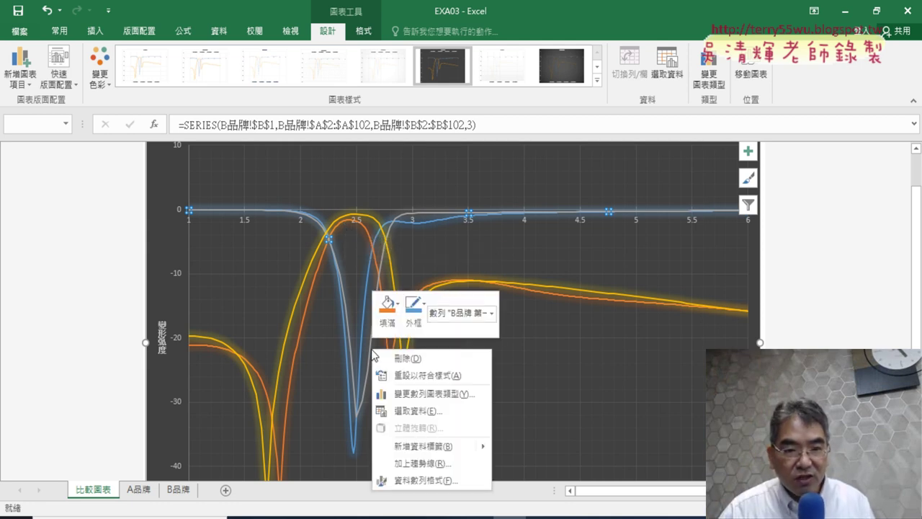
click(437, 485)
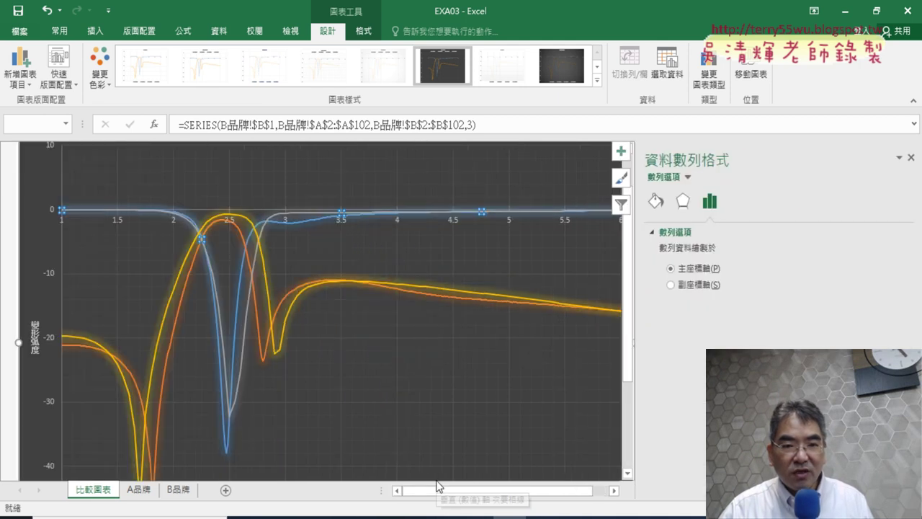
click(656, 204)
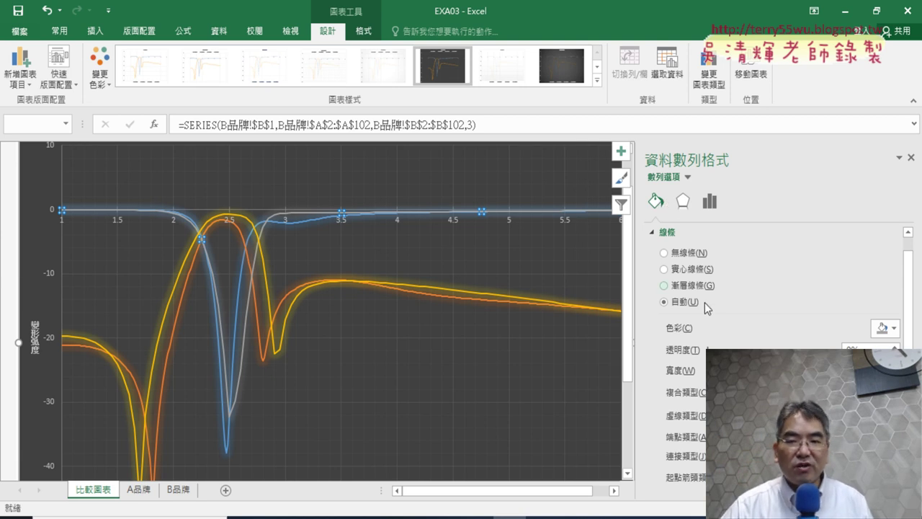
click(294, 517)
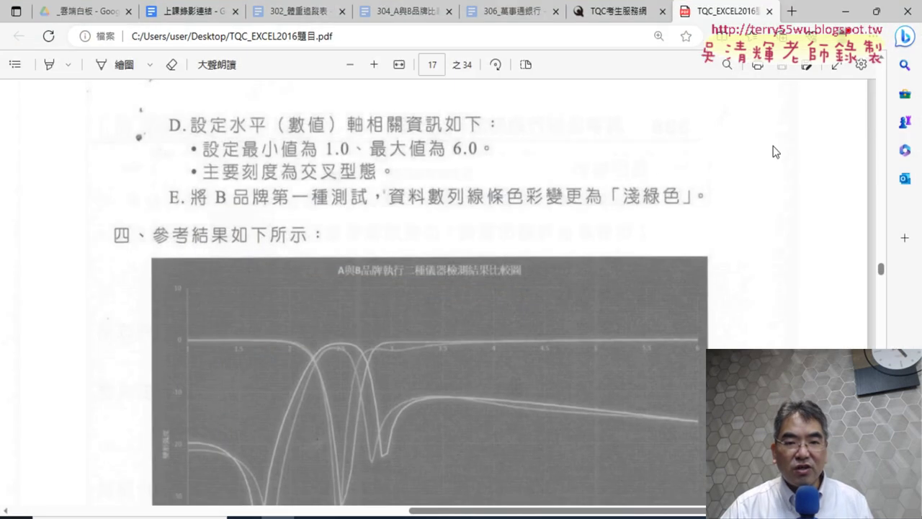
click(845, 11)
Step: Set the B-brand first-test line colour to light green and view its series options
click(895, 328)
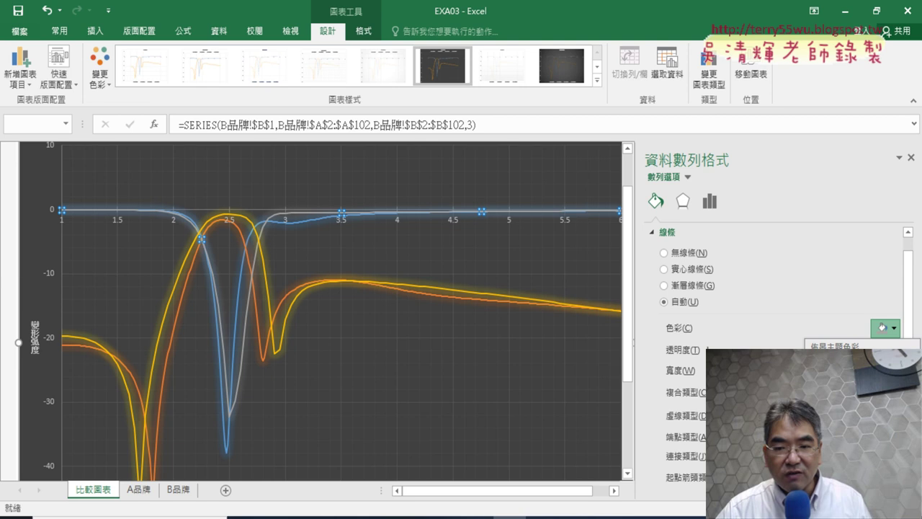
click(861, 454)
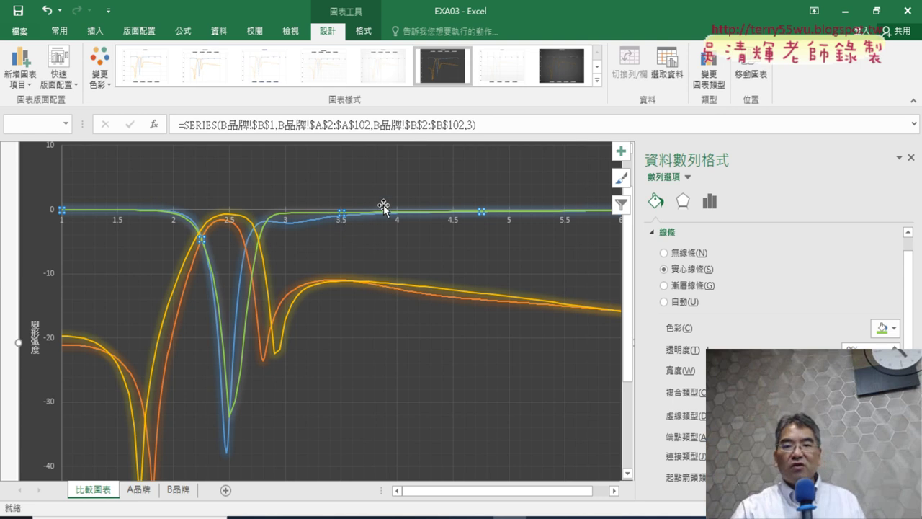
click(710, 204)
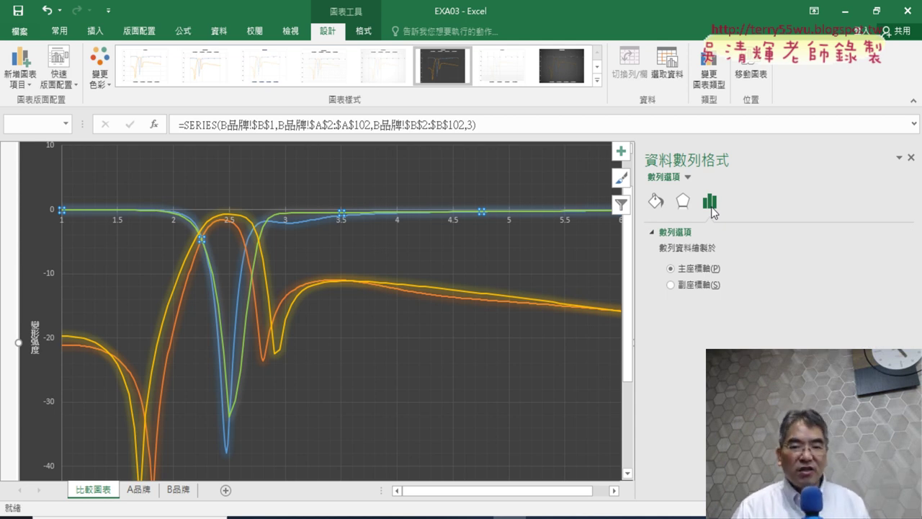
Step: Minimize Excel and scroll through the exam PDF instructions
click(844, 10)
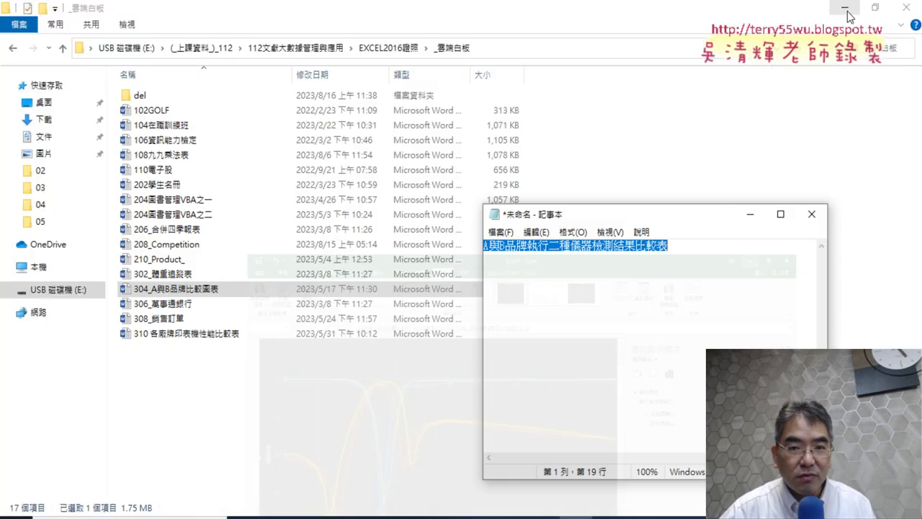
click(274, 516)
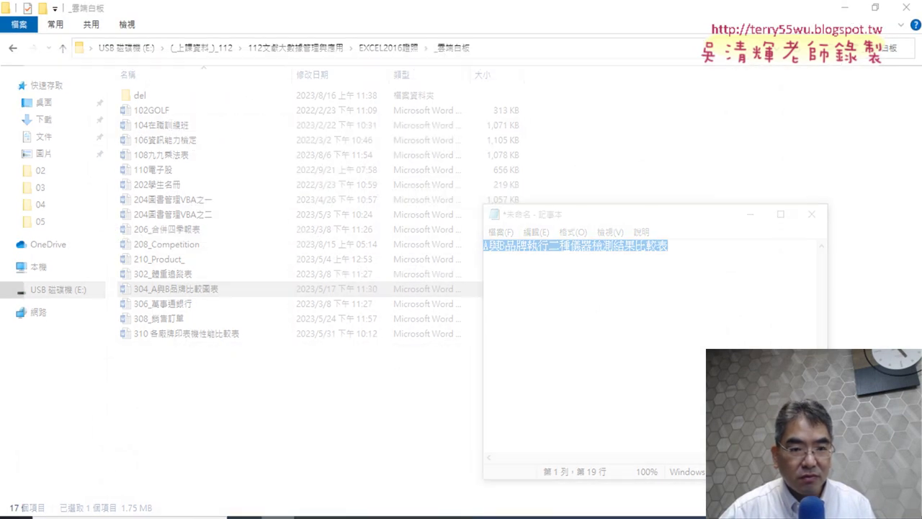
scroll(519, 208, down, 2)
scroll(517, 205, down, 2)
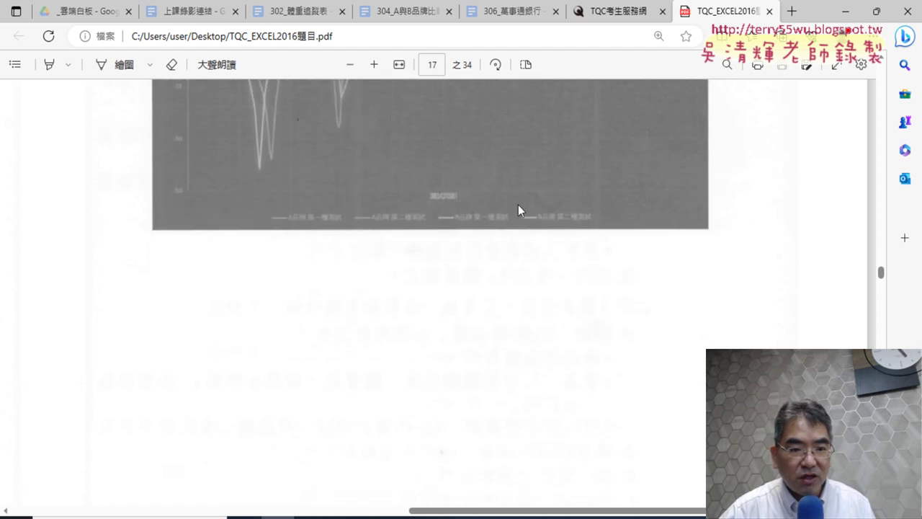
drag(533, 510, 515, 513)
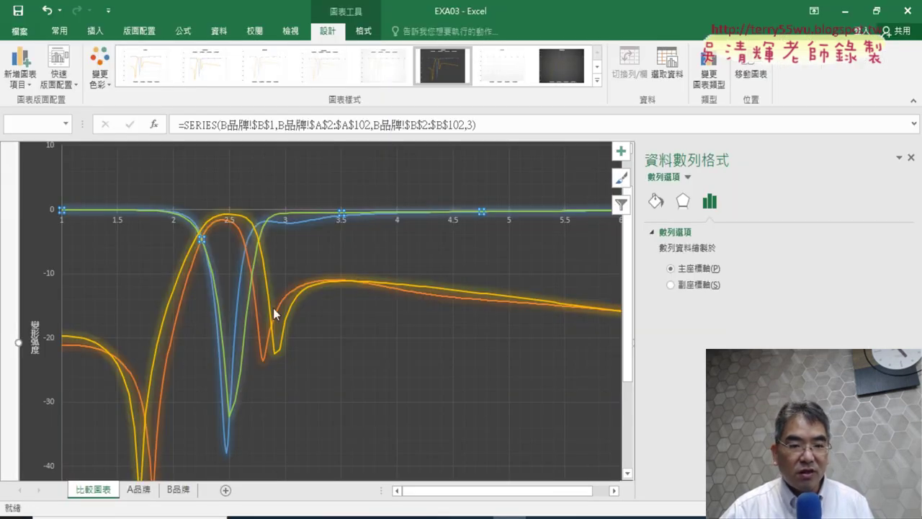
Step: Revert the B-brand first-test line from light green to grey and reselect it
click(242, 365)
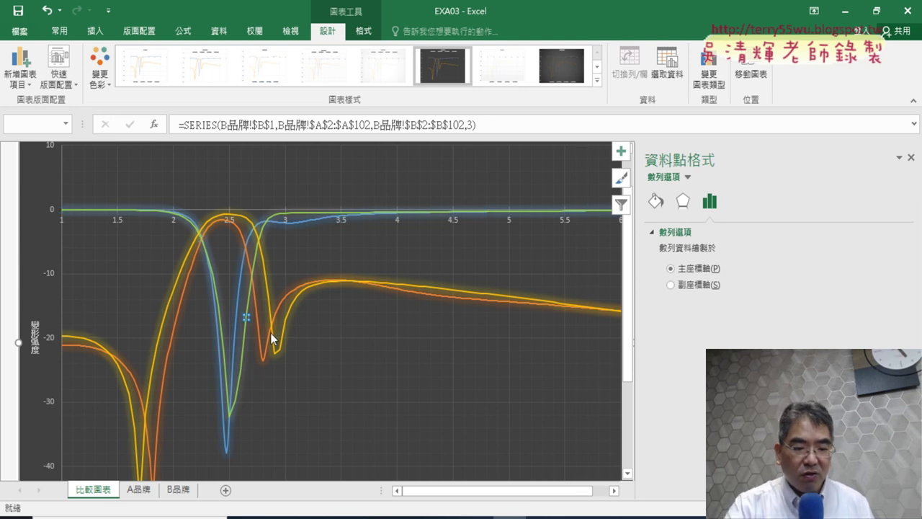
key(Up)
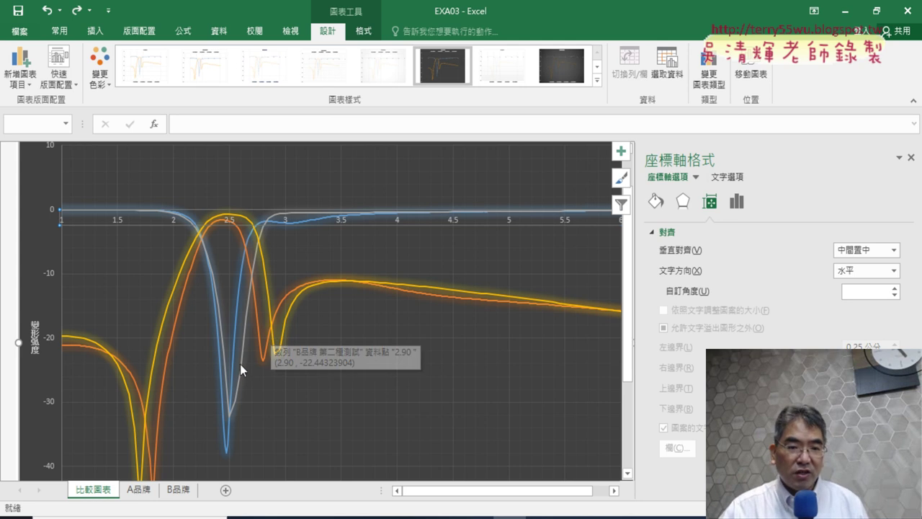
scroll(420, 394, down, 3)
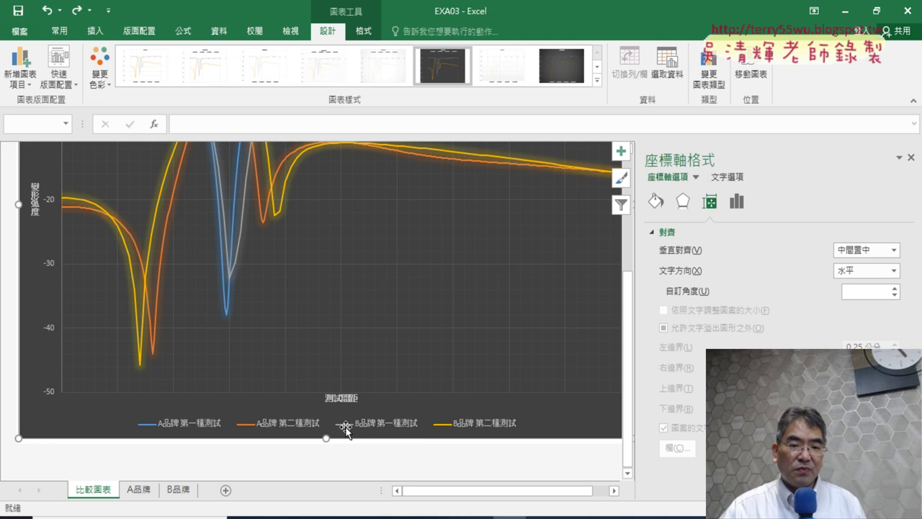
scroll(334, 360, up, 1)
scroll(340, 339, up, 1)
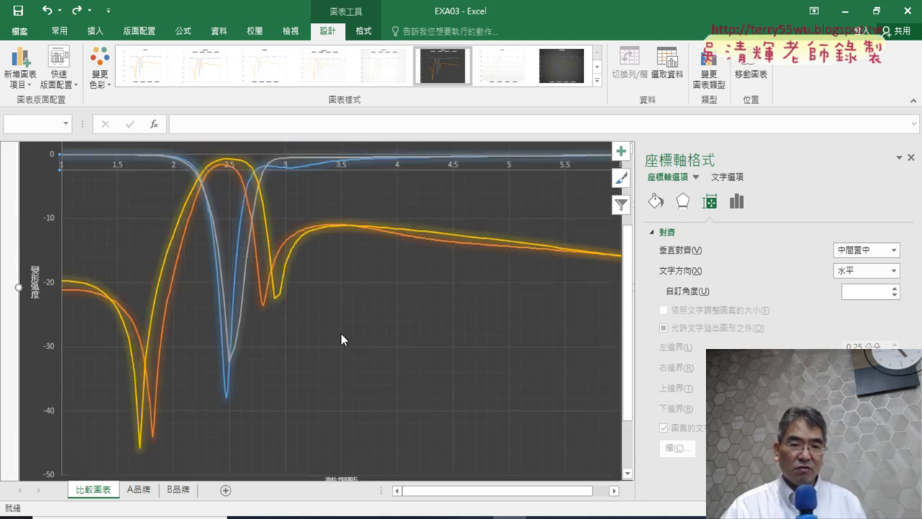
click(242, 307)
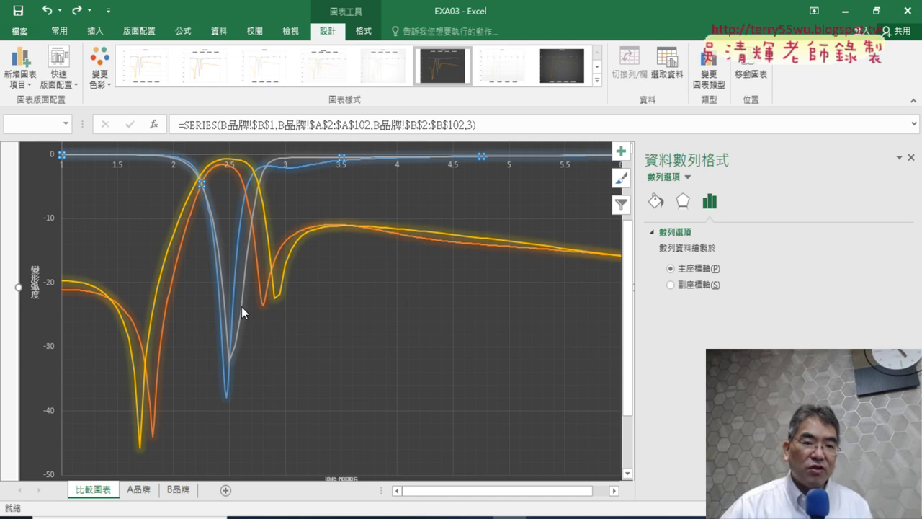
Step: Give the B品牌 first-test series line a solid light green colour in Format Data Series
right_click(243, 307)
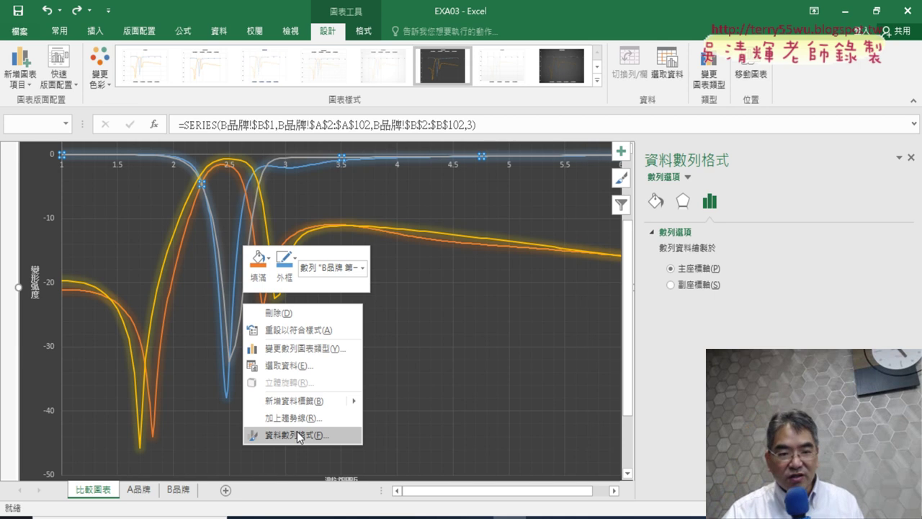
click(319, 435)
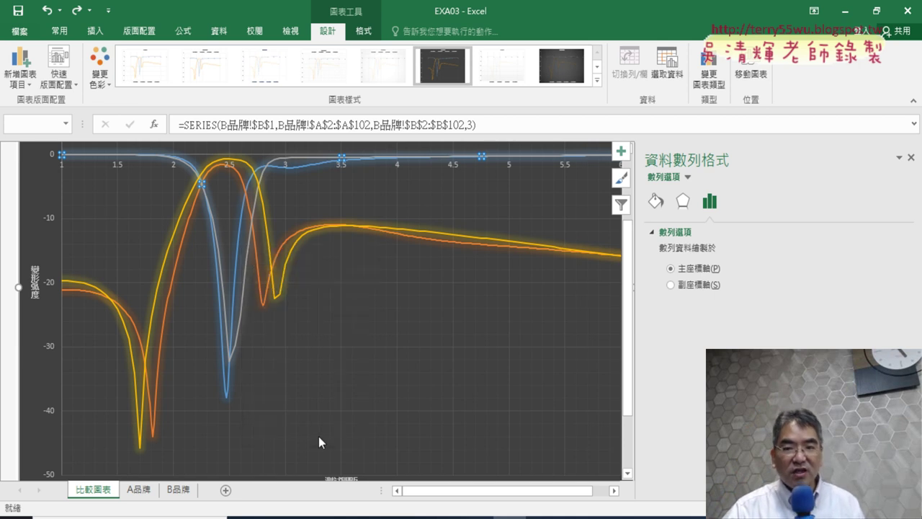
click(655, 201)
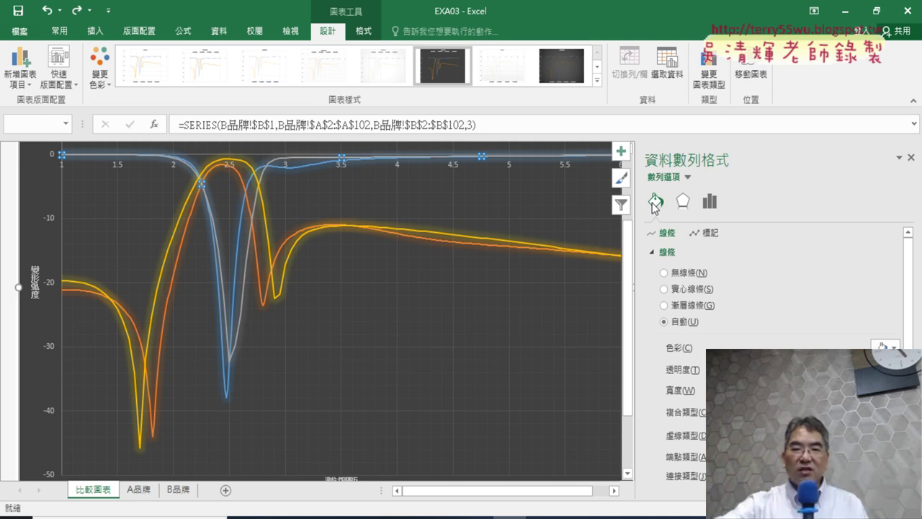
click(651, 252)
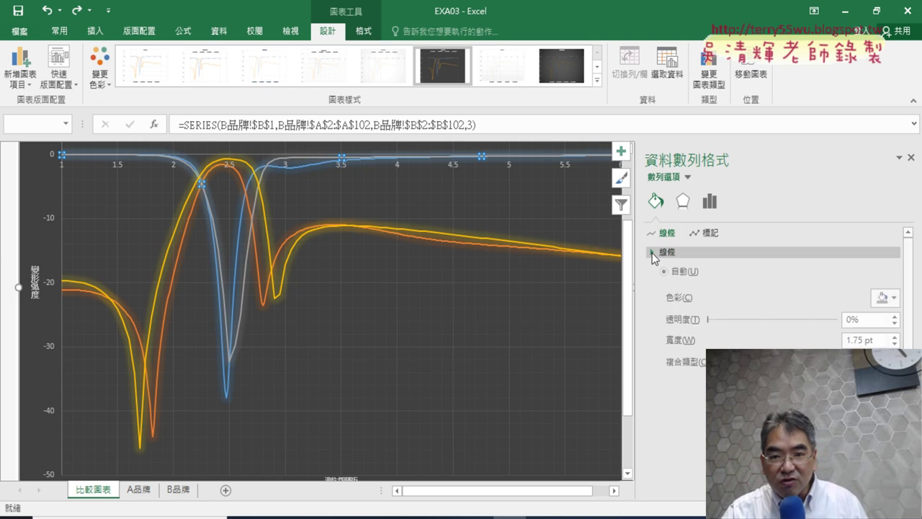
click(652, 252)
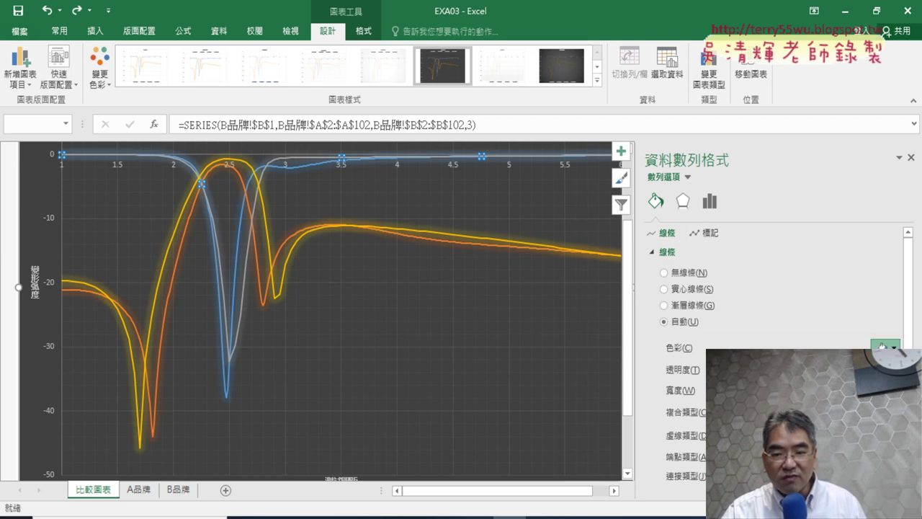
click(880, 344)
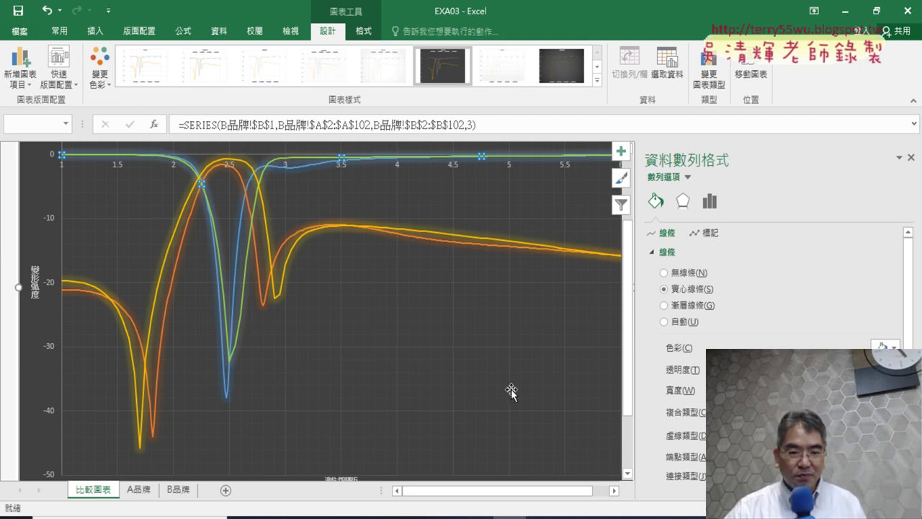
mouse_move(517, 516)
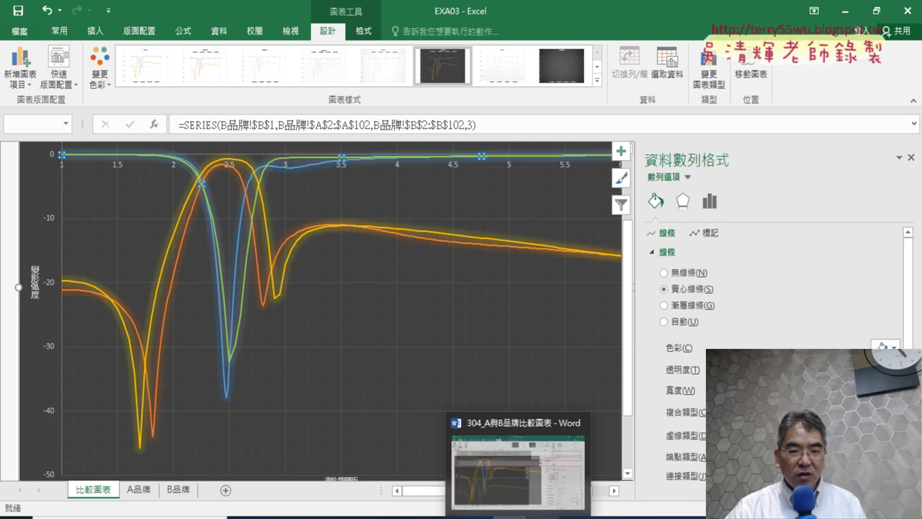